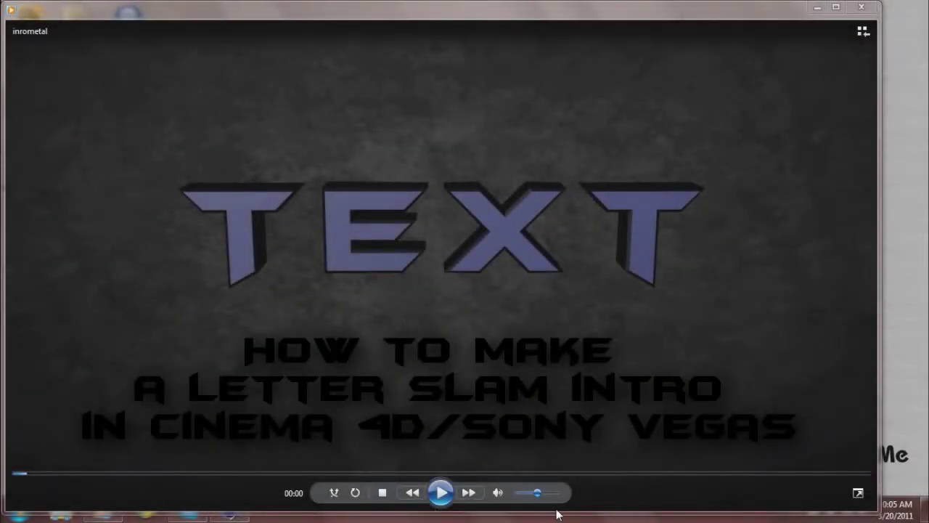
Play, pause, rewind and replay the TEXT letter-slam preview, then close Windows Media Player.
{"action": "left_click", "coordinate": [440, 492]}
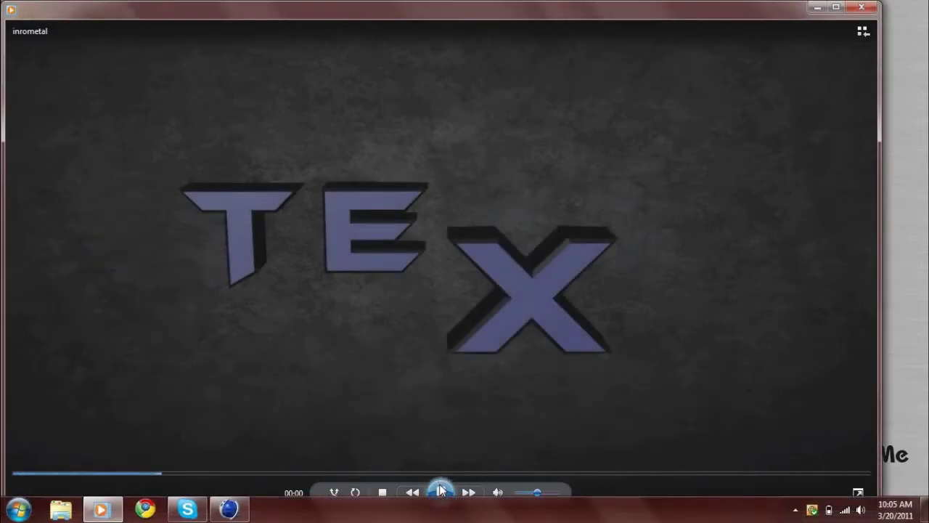
{"action": "left_click", "coordinate": [430, 492]}
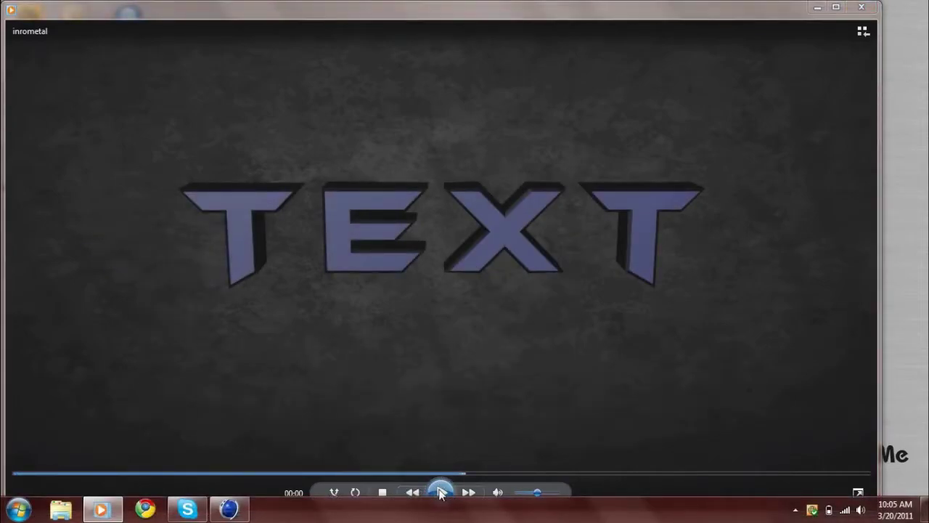
{"action": "left_click", "coordinate": [461, 474]}
{"action": "left_click", "coordinate": [45, 474]}
{"action": "left_click", "coordinate": [442, 492]}
{"action": "left_click", "coordinate": [861, 7]}
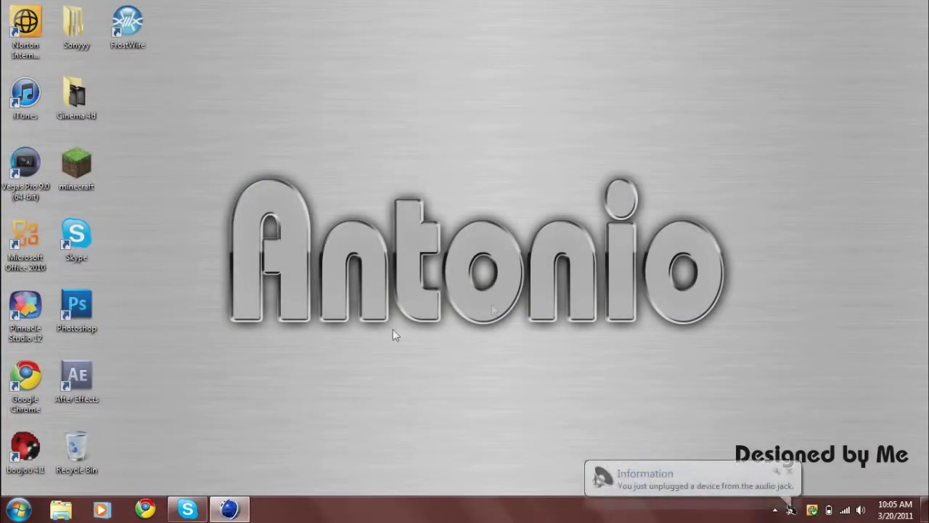
{"action": "left_click", "coordinate": [795, 471]}
In Render Settings Output, set the resolution to 1280 x 720 and Frame Range to All Frames.
{"action": "mouse_move", "coordinate": [238, 506]}
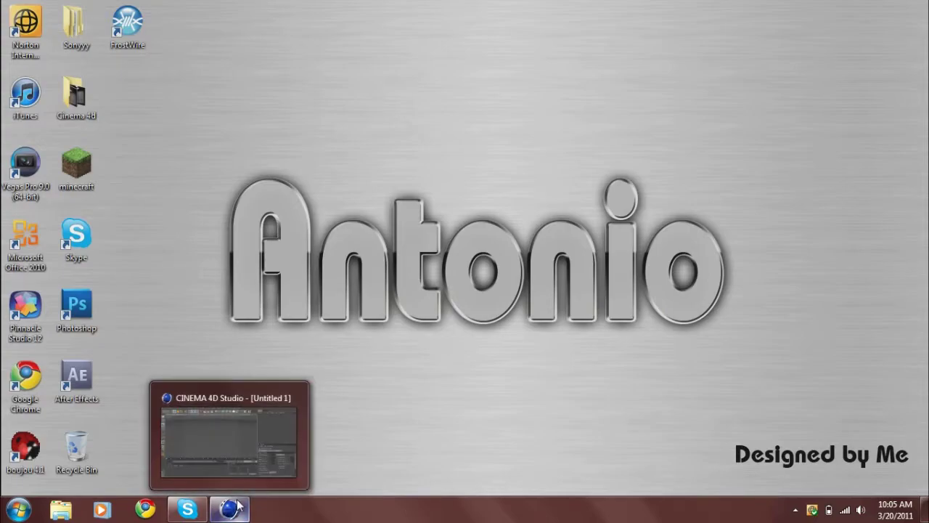
{"action": "left_click", "coordinate": [238, 507]}
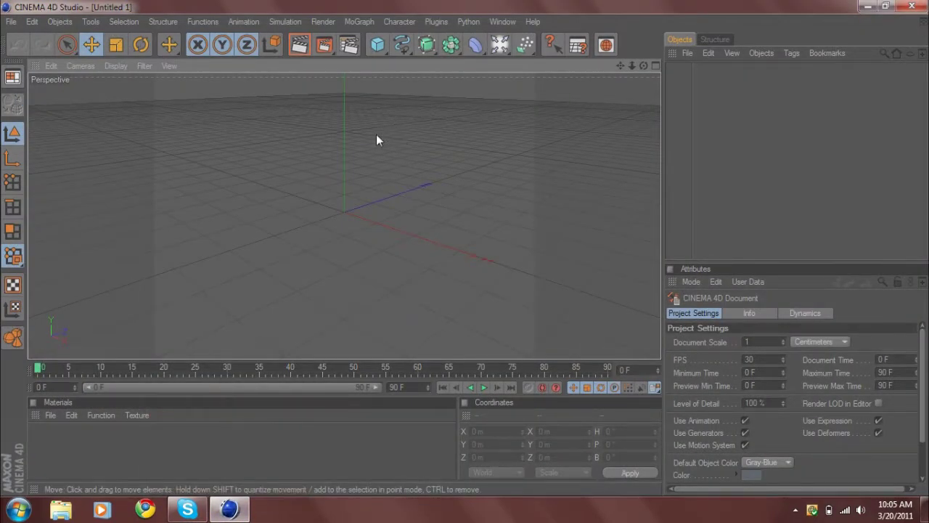
{"action": "left_click", "coordinate": [350, 45]}
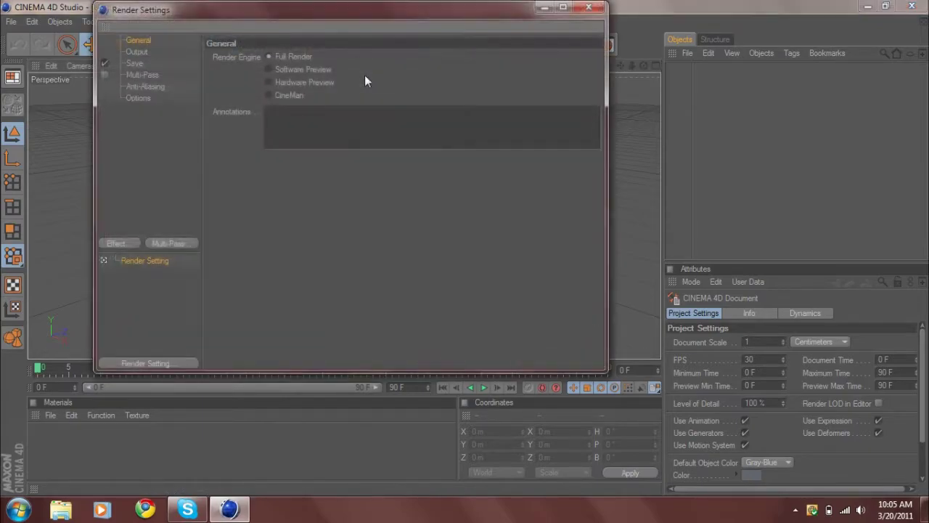
{"action": "left_click", "coordinate": [137, 51]}
{"action": "left_click_drag", "start_coordinate": [292, 70], "coordinate": [254, 70]}
{"action": "type", "text": "1280"}
{"action": "key", "text": "Return"}
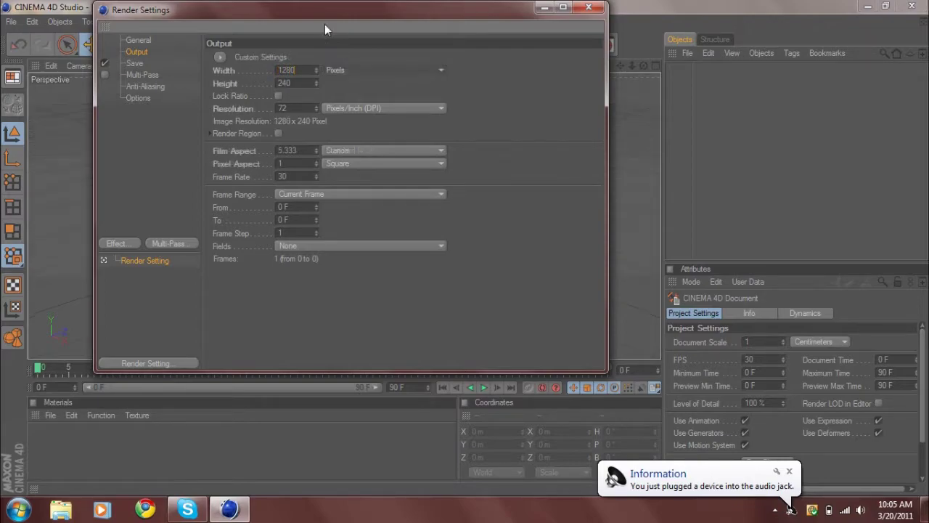
{"action": "key", "text": "Tab"}
{"action": "type", "text": "720"}
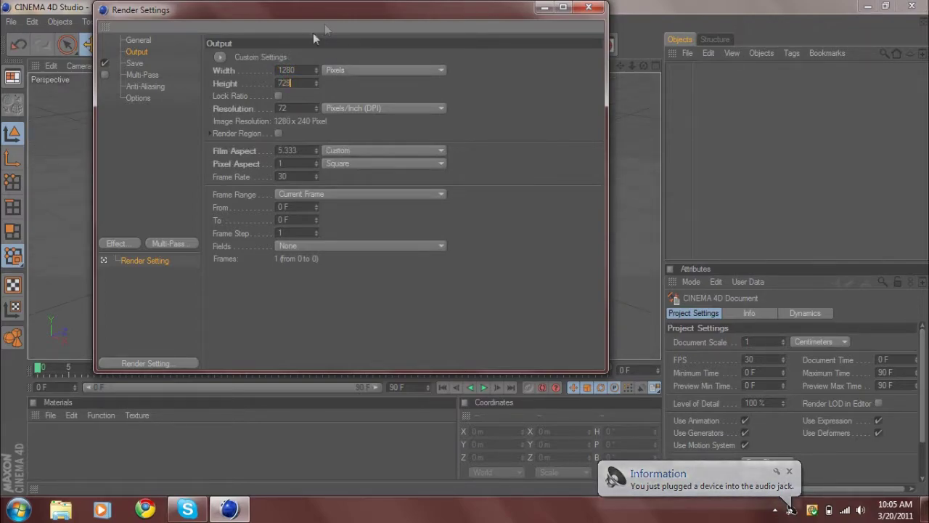
{"action": "left_click", "coordinate": [344, 191]}
{"action": "left_click", "coordinate": [346, 234]}
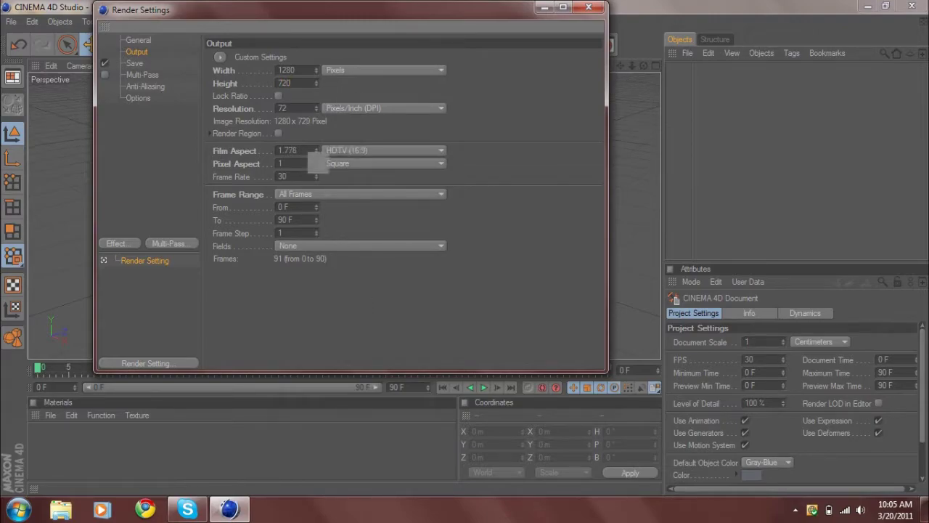
Set the render save file to 'ewew' in the Videos library.
{"action": "left_click", "coordinate": [135, 64]}
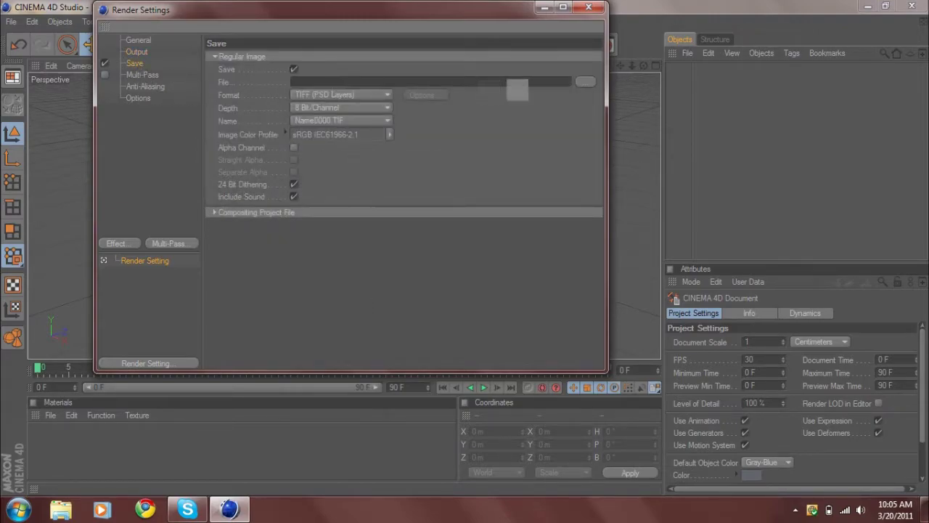
{"action": "left_click", "coordinate": [586, 81]}
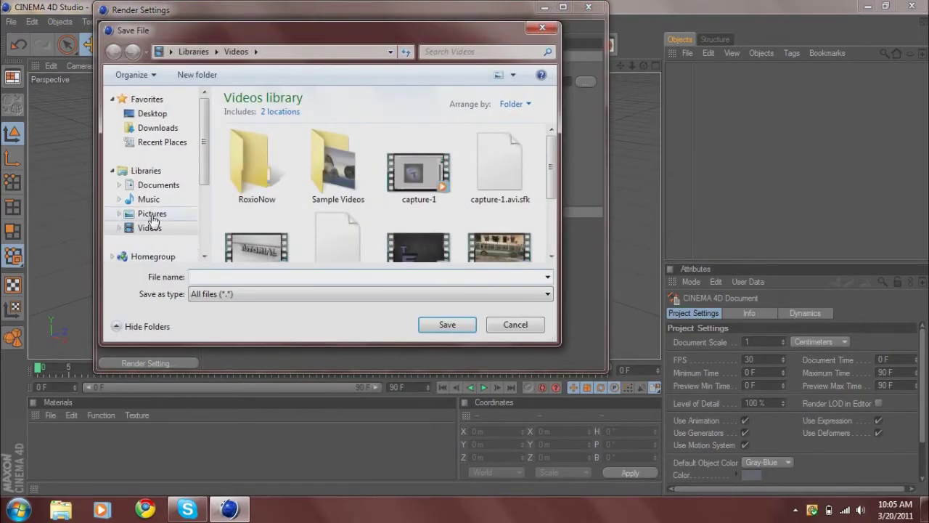
{"action": "left_click", "coordinate": [153, 215]}
{"action": "left_click", "coordinate": [150, 228]}
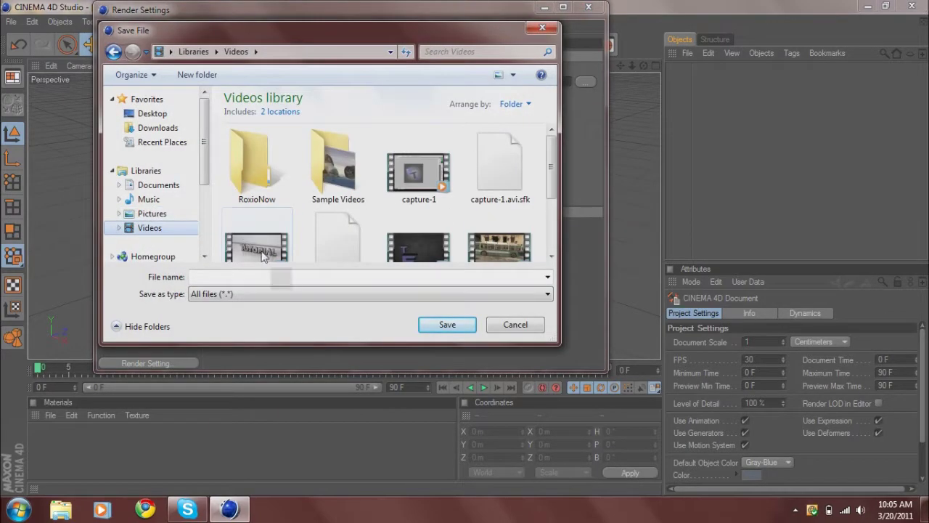
{"action": "left_click", "coordinate": [301, 277]}
{"action": "type", "text": "ewew"}
{"action": "left_click", "coordinate": [447, 325]}
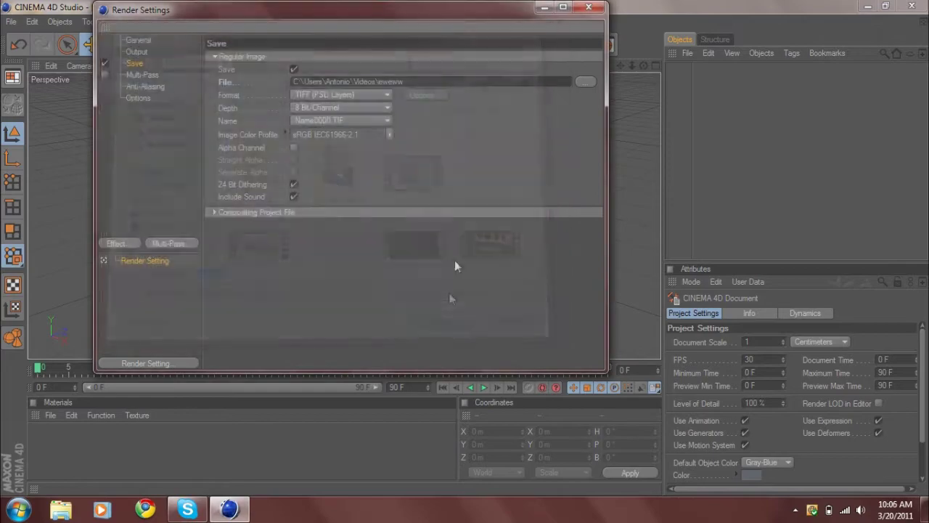
Set the save format to AVI Movie, then close Render Settings.
{"action": "left_click", "coordinate": [361, 95]}
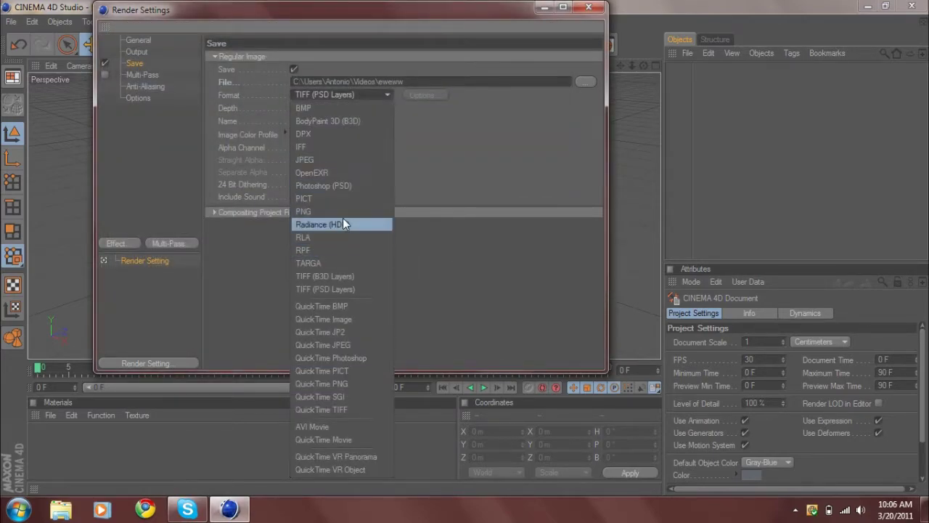
{"action": "left_click", "coordinate": [342, 429]}
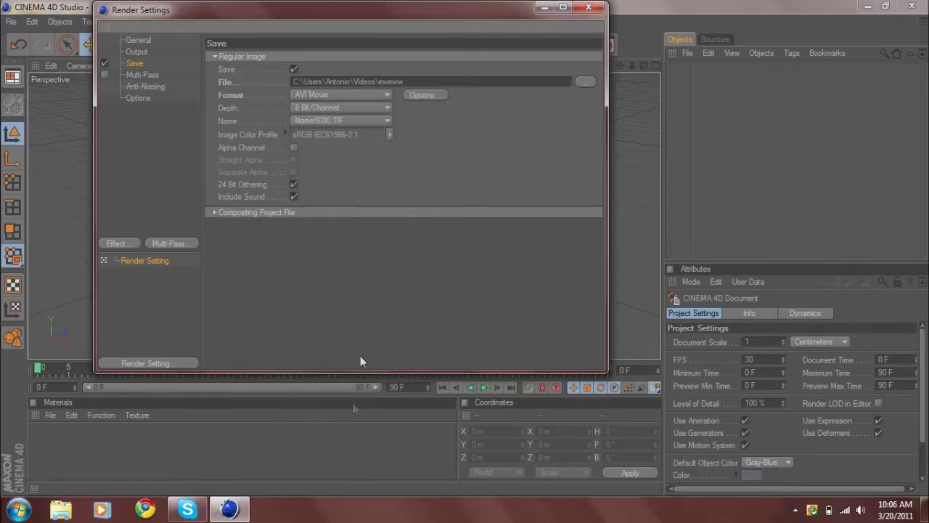
{"action": "left_click", "coordinate": [140, 76]}
{"action": "left_click", "coordinate": [141, 97]}
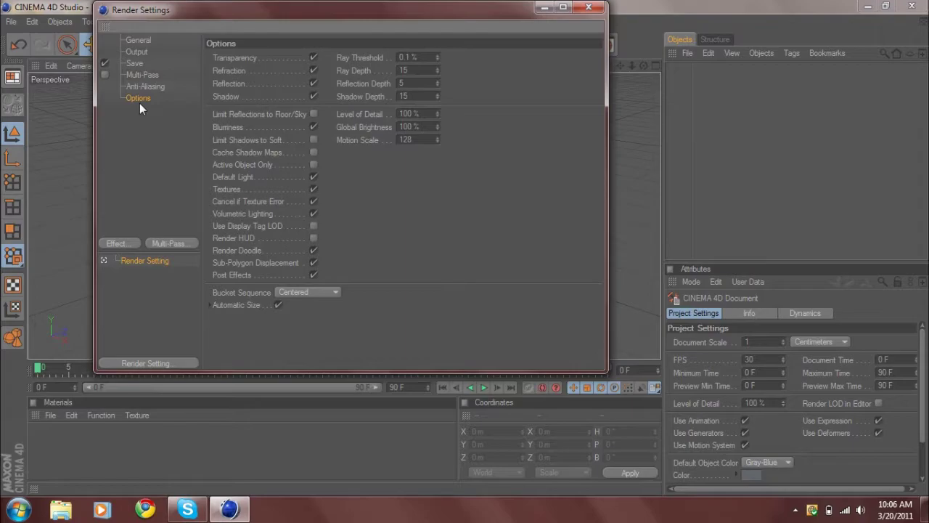
{"action": "left_click", "coordinate": [149, 87]}
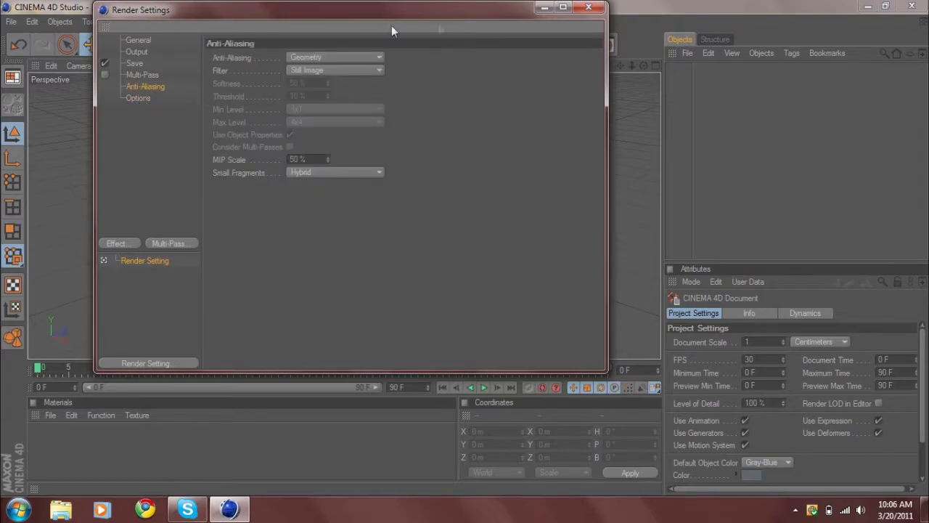
{"action": "left_click", "coordinate": [589, 8]}
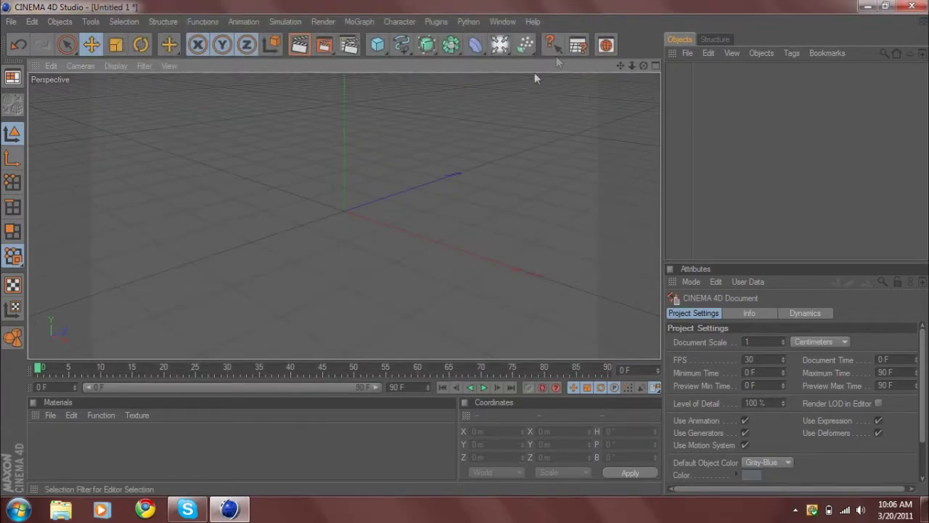
Add a 20 m by 23 m Plane, pitch it 90° upright, and view it front-on.
{"action": "left_click_drag", "start_coordinate": [383, 46], "coordinate": [488, 84]}
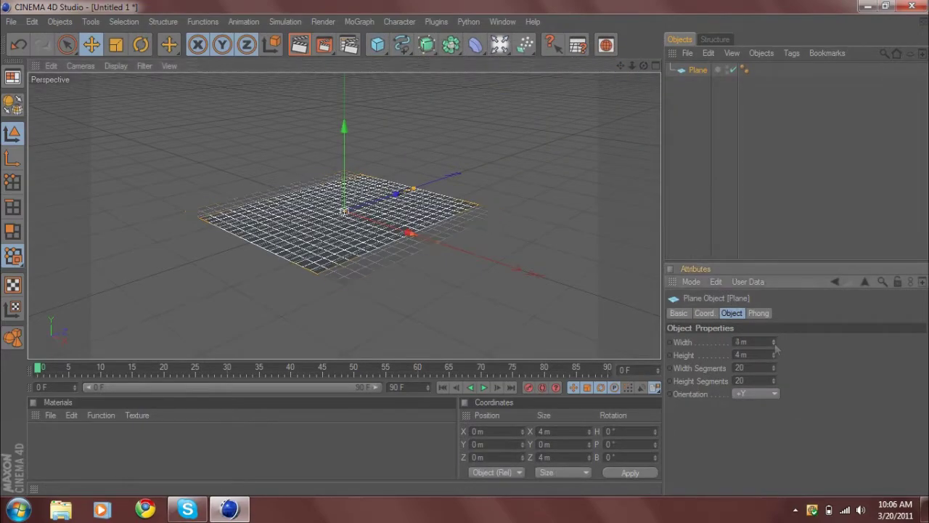
{"action": "left_click_drag", "start_coordinate": [774, 343], "coordinate": [774, 348]}
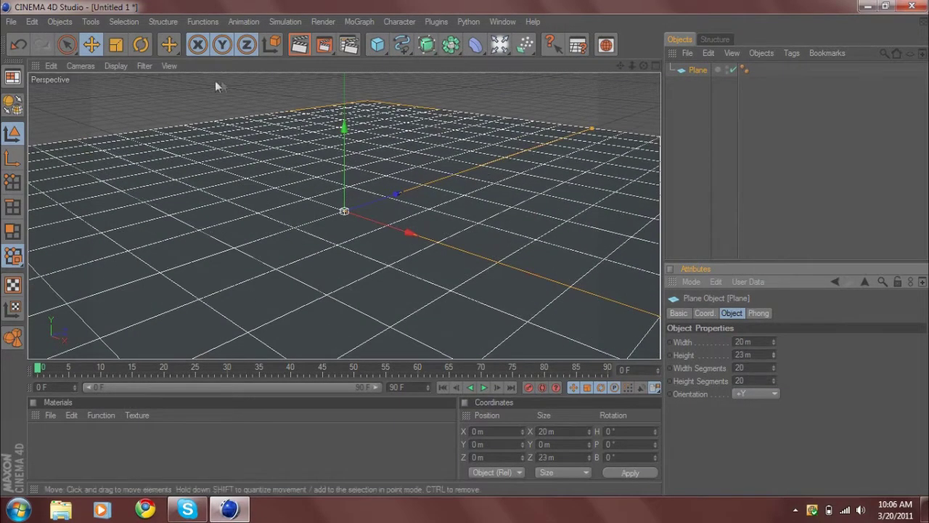
{"action": "key", "text": "r"}
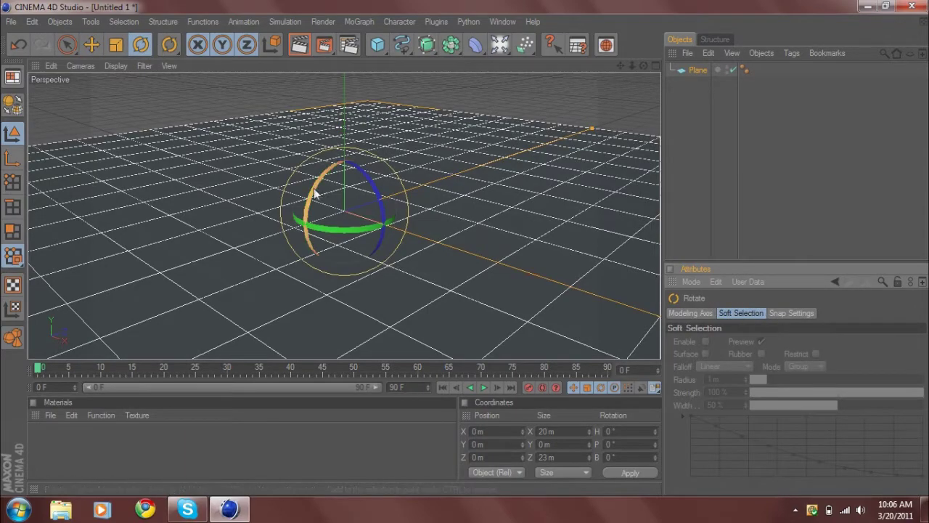
{"action": "left_click_drag", "start_coordinate": [309, 207], "coordinate": [307, 296]}
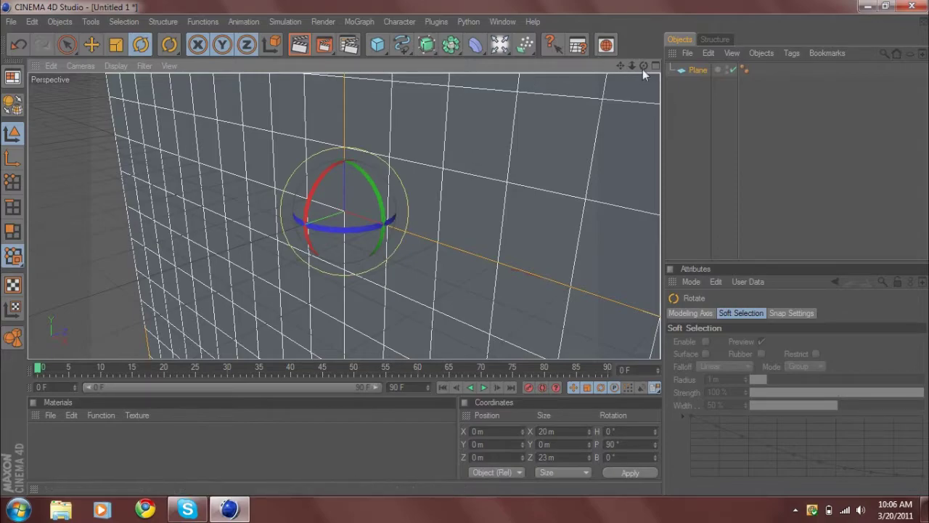
{"action": "left_click_drag", "start_coordinate": [643, 66], "coordinate": [617, 78]}
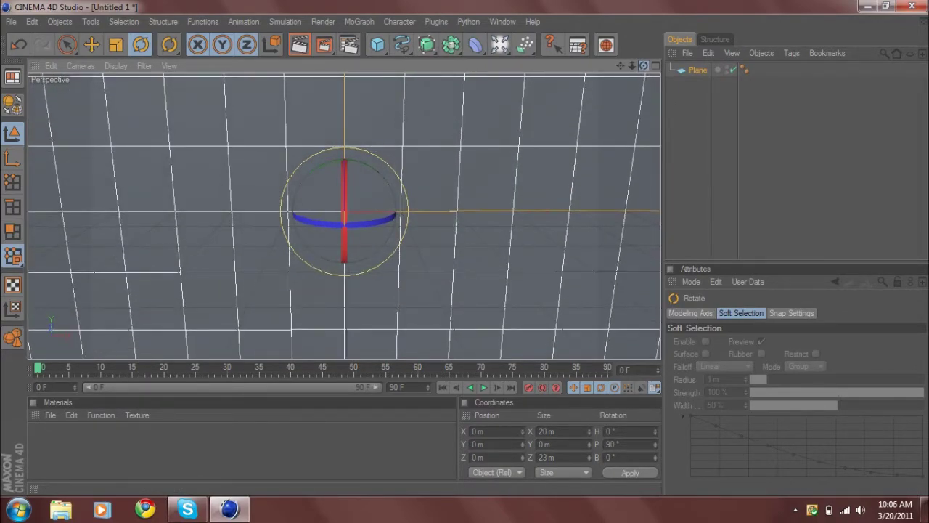
{"action": "left_click", "coordinate": [722, 82]}
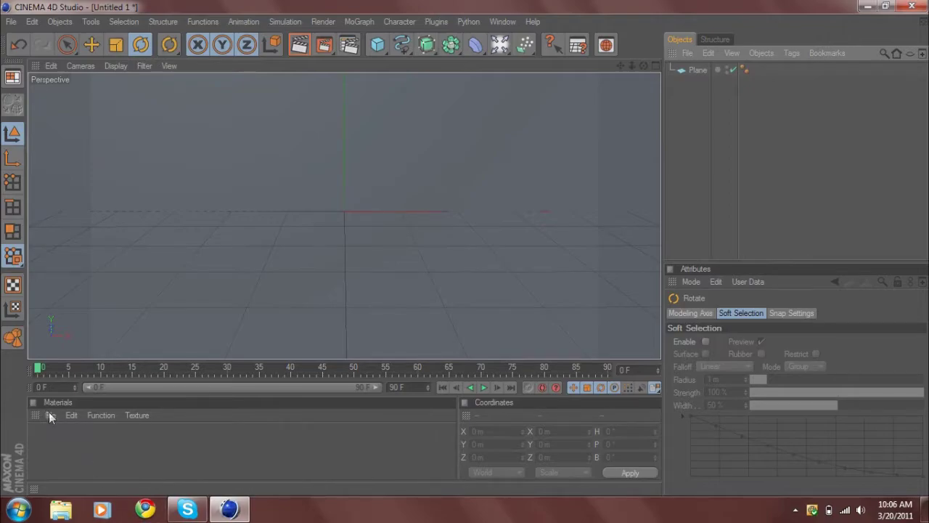
Create a new Mat material and load MetalBlack.jpg as its colour texture.
{"action": "double_click", "coordinate": [46, 451]}
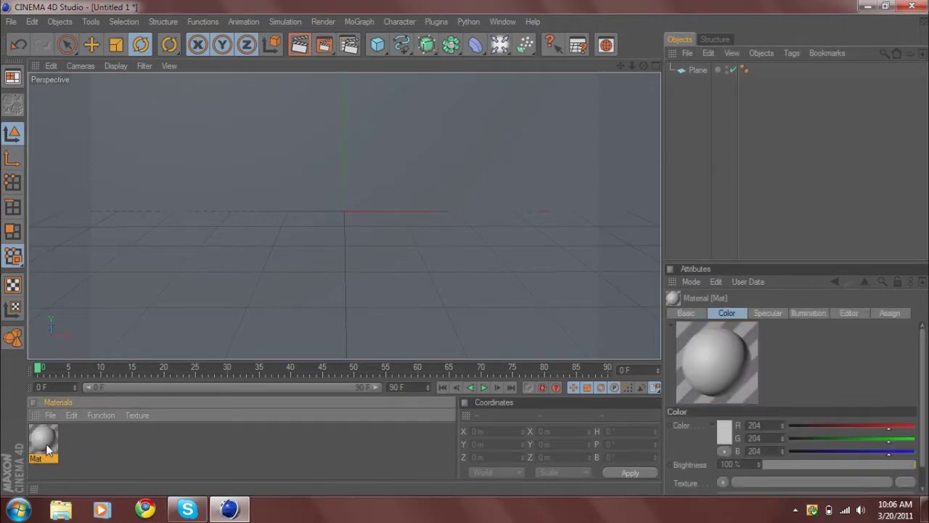
{"action": "double_click", "coordinate": [44, 443]}
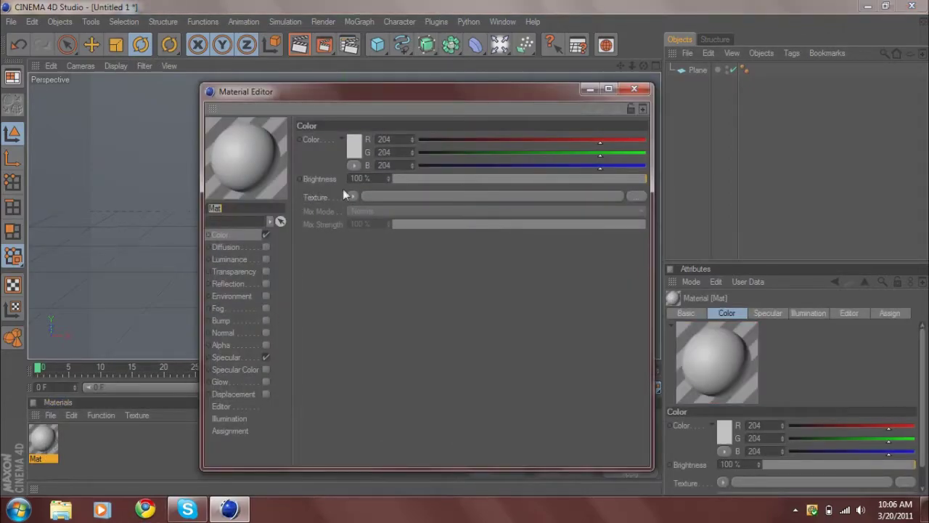
{"action": "left_click", "coordinate": [351, 196]}
{"action": "left_click", "coordinate": [366, 222]}
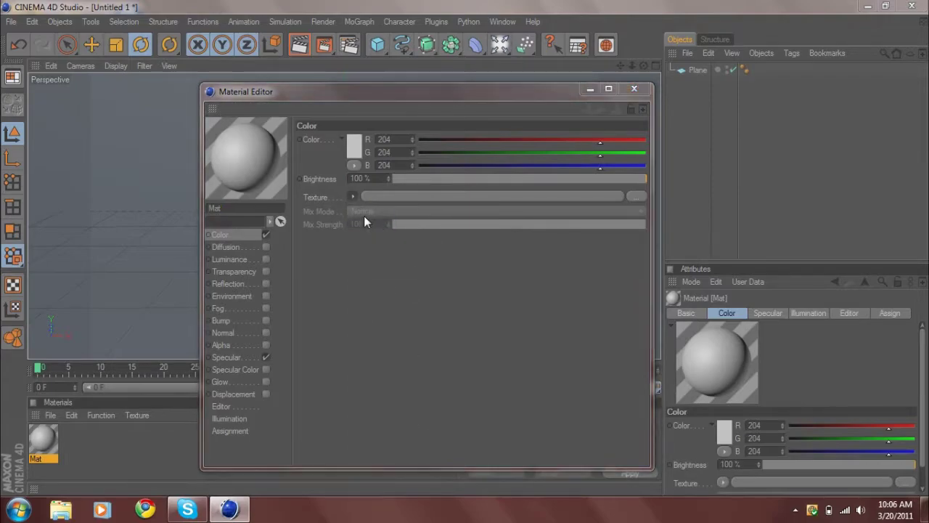
{"action": "left_click", "coordinate": [436, 320]}
{"action": "scroll", "coordinate": [427, 308], "scroll_direction": "down", "scroll_amount": 3}
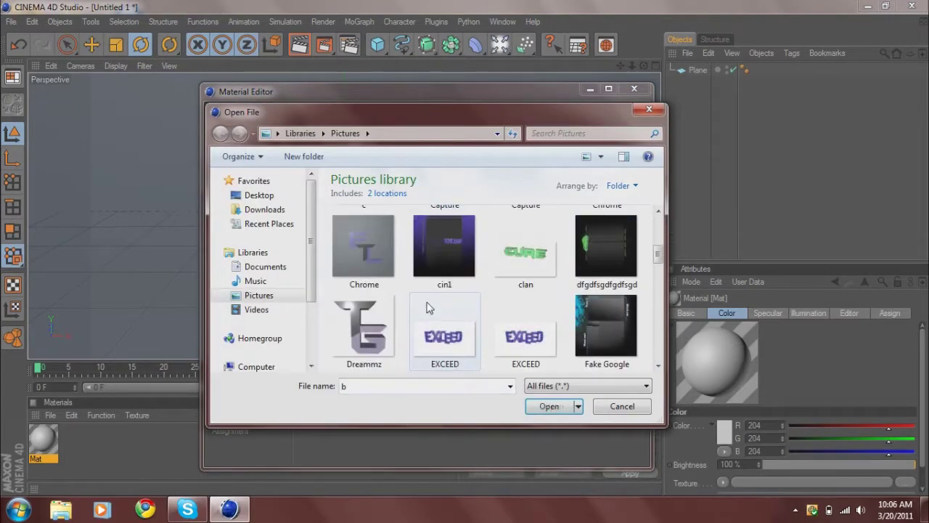
{"action": "scroll", "coordinate": [427, 307], "scroll_direction": "down", "scroll_amount": 15}
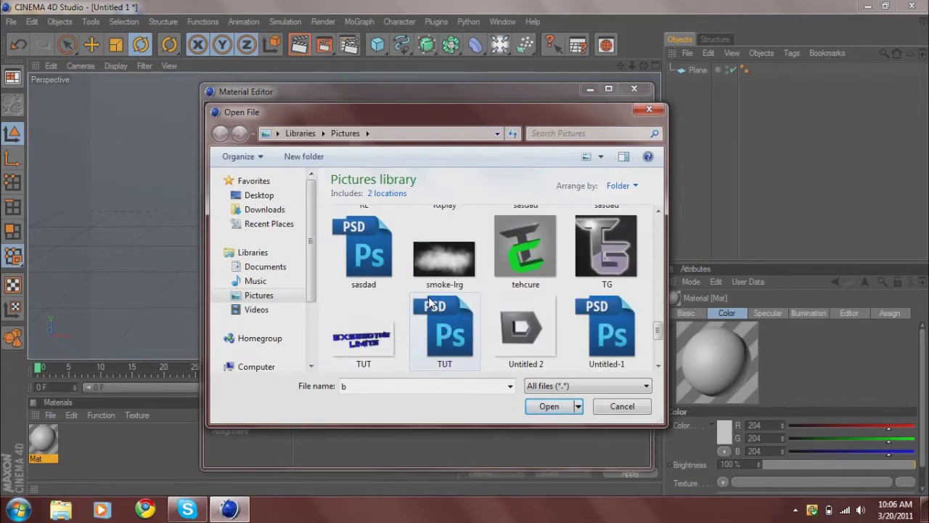
{"action": "scroll", "coordinate": [472, 291], "scroll_direction": "up", "scroll_amount": 5}
{"action": "left_click", "coordinate": [599, 248]}
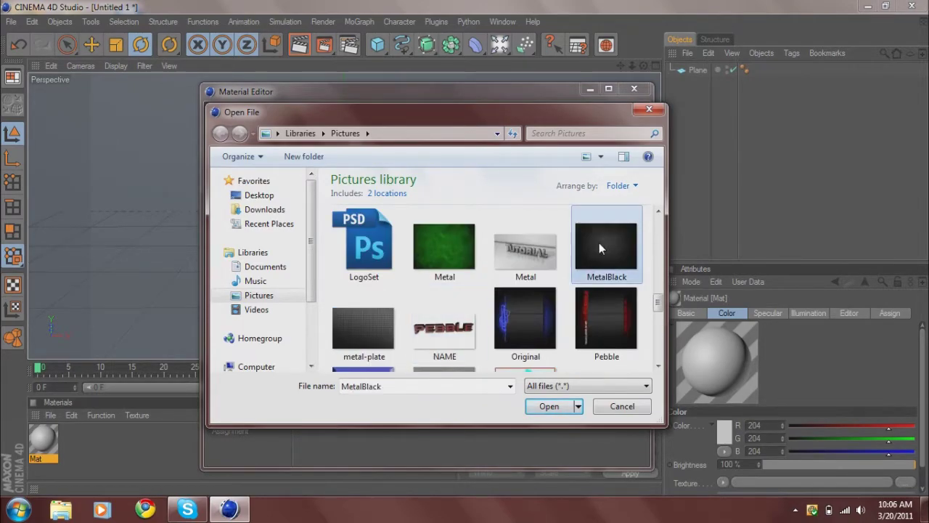
{"action": "left_click", "coordinate": [546, 403]}
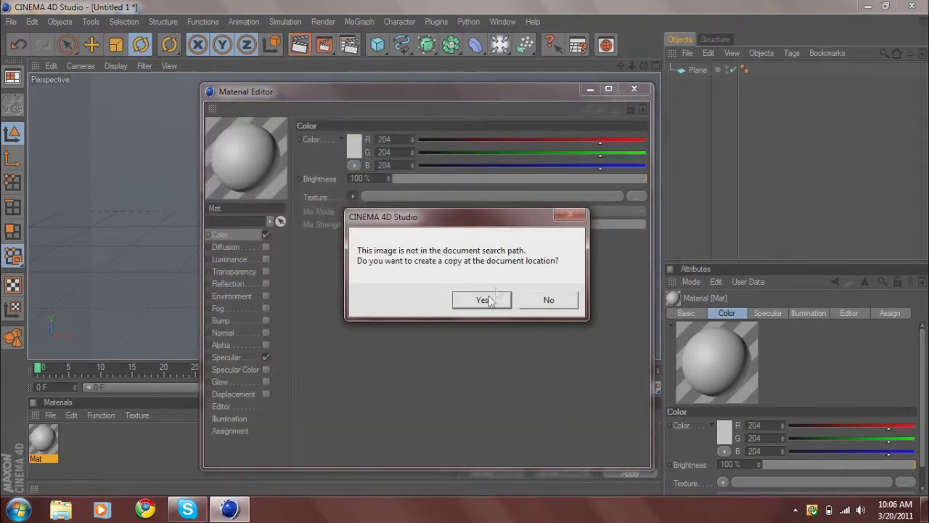
{"action": "left_click", "coordinate": [482, 300]}
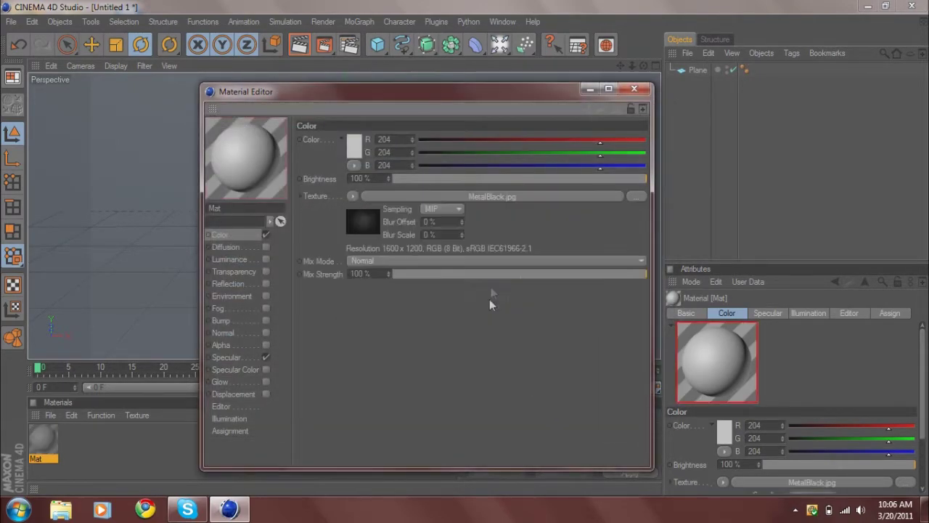
Turn off Specular and enable Bump using the MetalBlack.jpg image.
{"action": "left_click", "coordinate": [267, 357]}
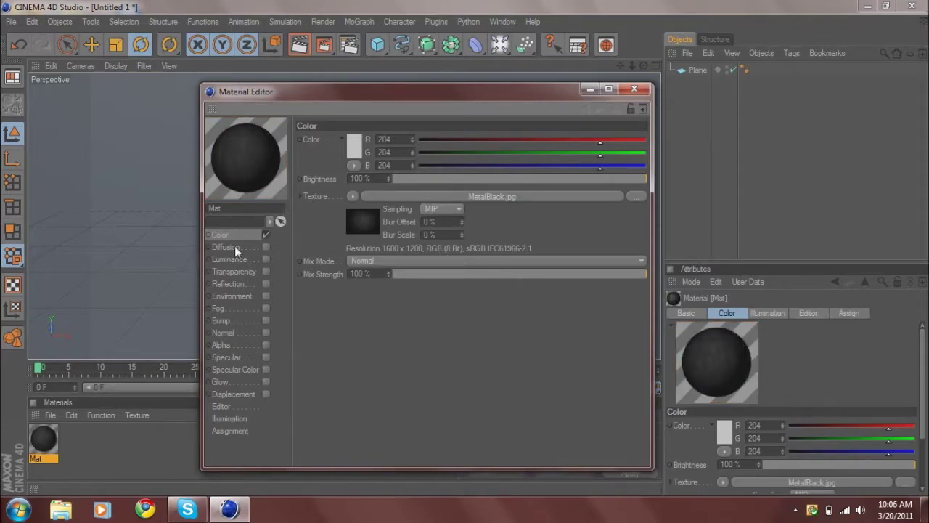
{"action": "left_click", "coordinate": [265, 320]}
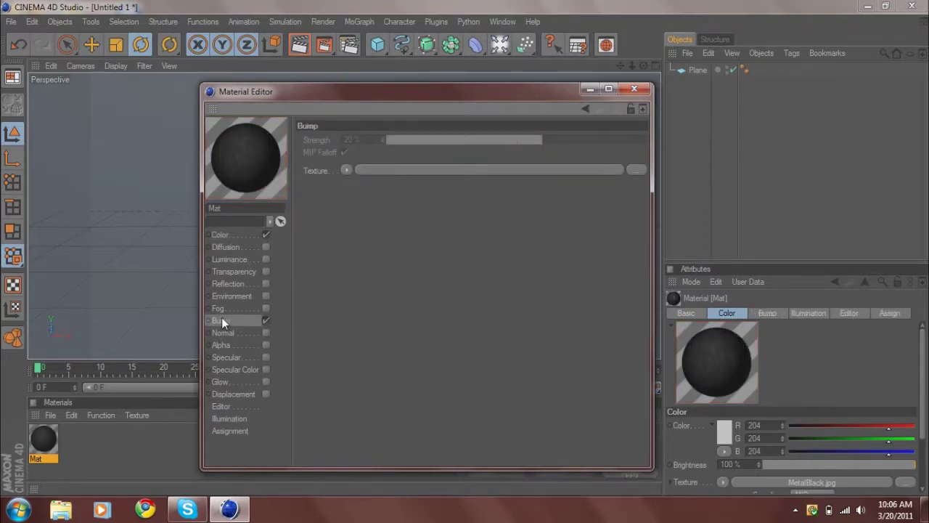
{"action": "left_click", "coordinate": [344, 169]}
{"action": "left_click", "coordinate": [359, 193]}
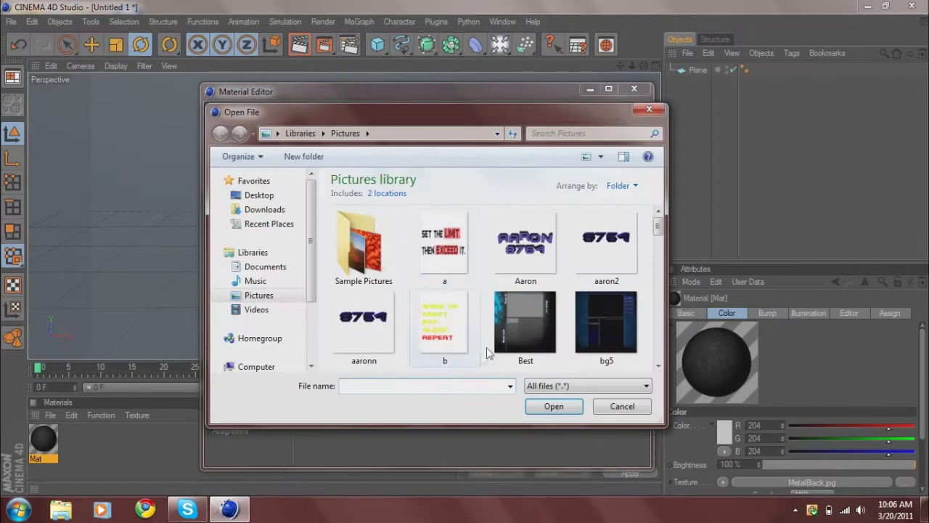
{"action": "left_click", "coordinate": [532, 329]}
{"action": "scroll", "coordinate": [532, 329], "scroll_direction": "down", "scroll_amount": 7}
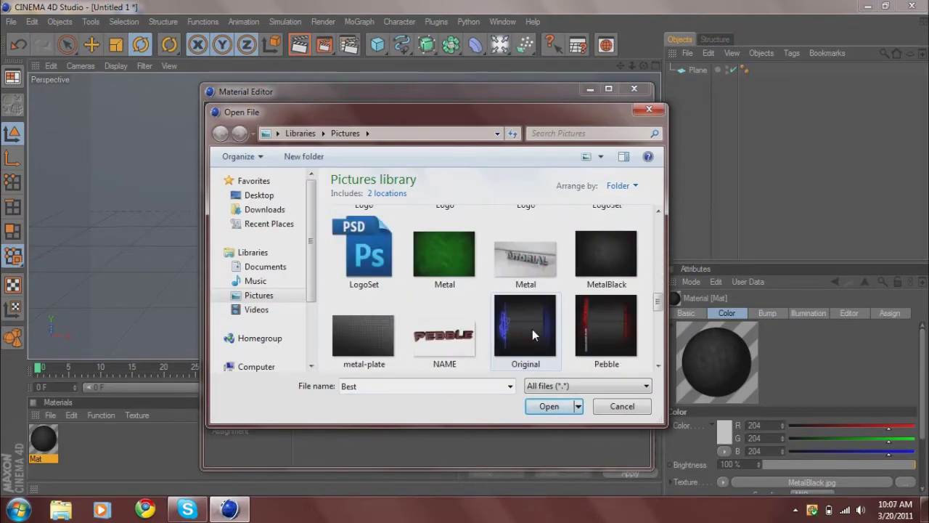
{"action": "scroll", "coordinate": [532, 329], "scroll_direction": "down", "scroll_amount": 1}
{"action": "scroll", "coordinate": [532, 329], "scroll_direction": "up", "scroll_amount": 1}
{"action": "left_click", "coordinate": [592, 267]}
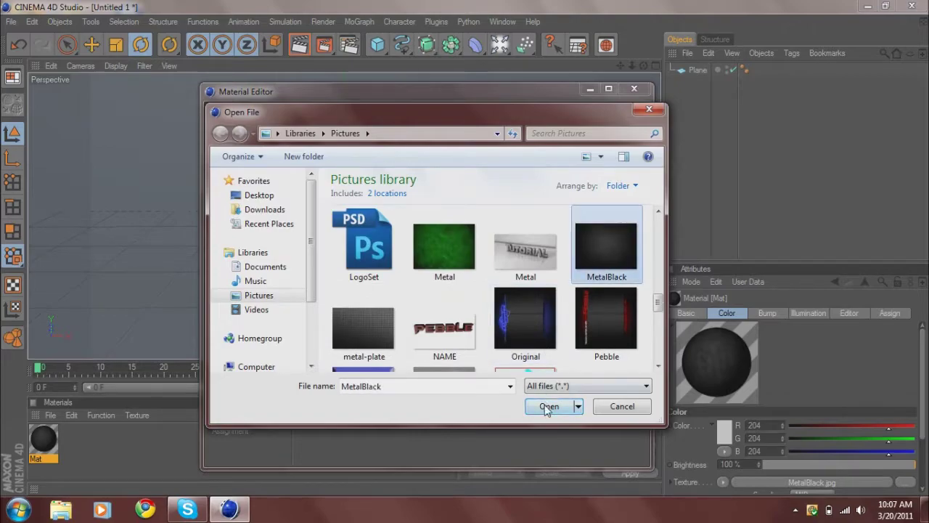
{"action": "left_click", "coordinate": [547, 407]}
{"action": "left_click", "coordinate": [481, 297]}
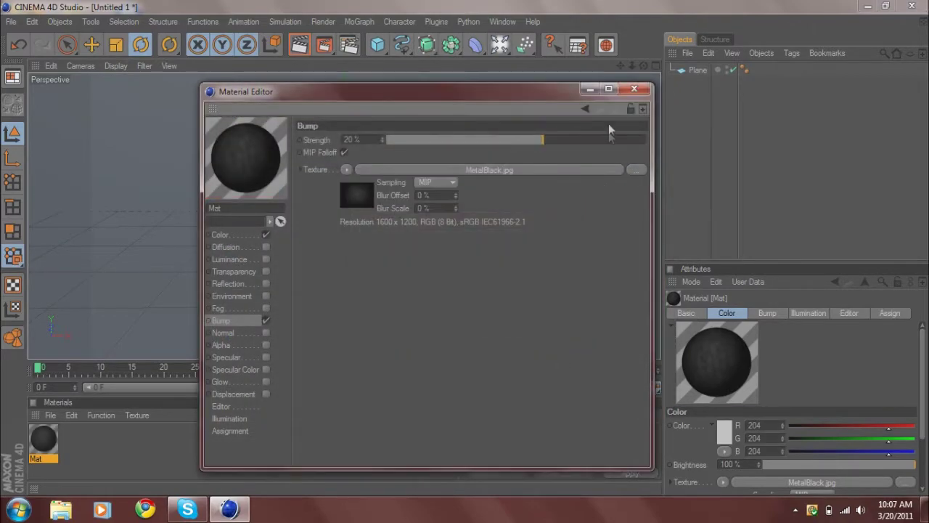
Close the Material Editor and apply the Mat material to the Plane.
{"action": "left_click", "coordinate": [634, 89]}
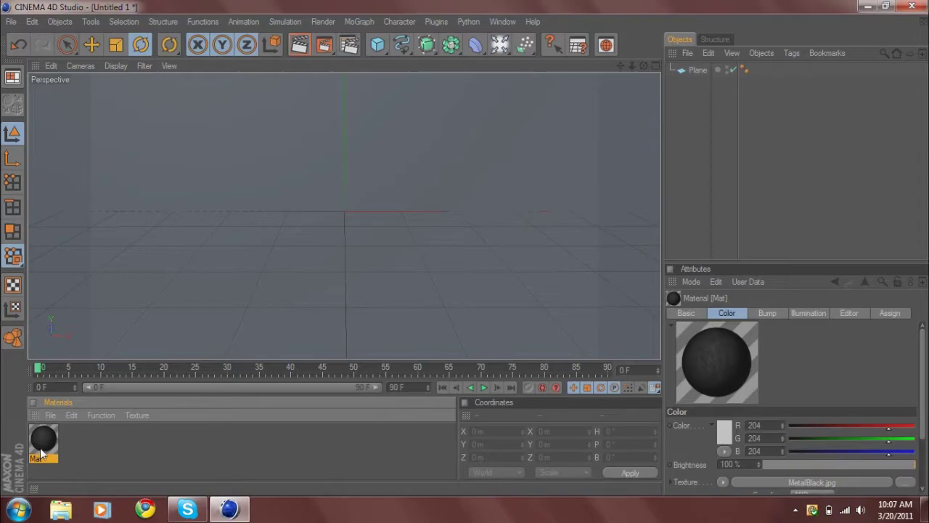
{"action": "left_click_drag", "start_coordinate": [41, 451], "coordinate": [275, 145]}
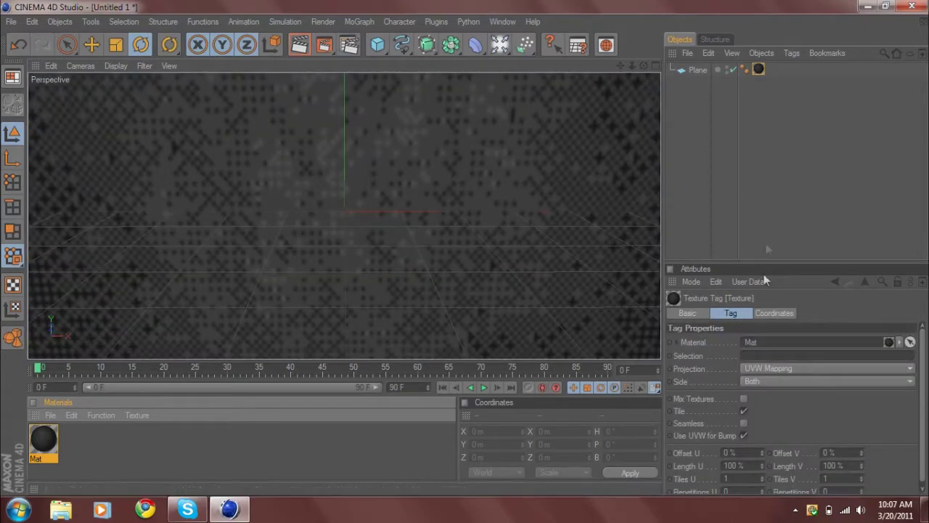
{"action": "left_click", "coordinate": [734, 180]}
Resize the Plane to 14 m by 9 m and render a preview of its dark texture.
{"action": "left_click", "coordinate": [697, 70]}
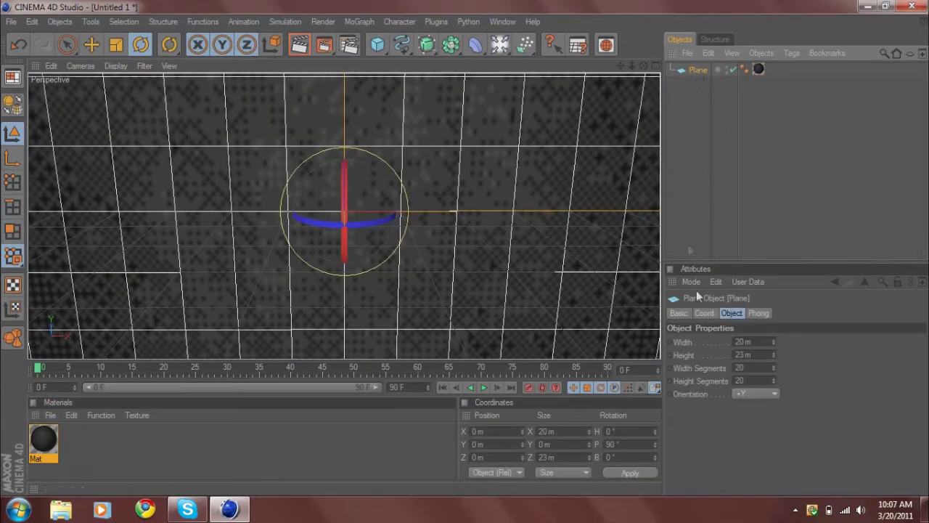
{"action": "left_click_drag", "start_coordinate": [775, 343], "coordinate": [775, 356]}
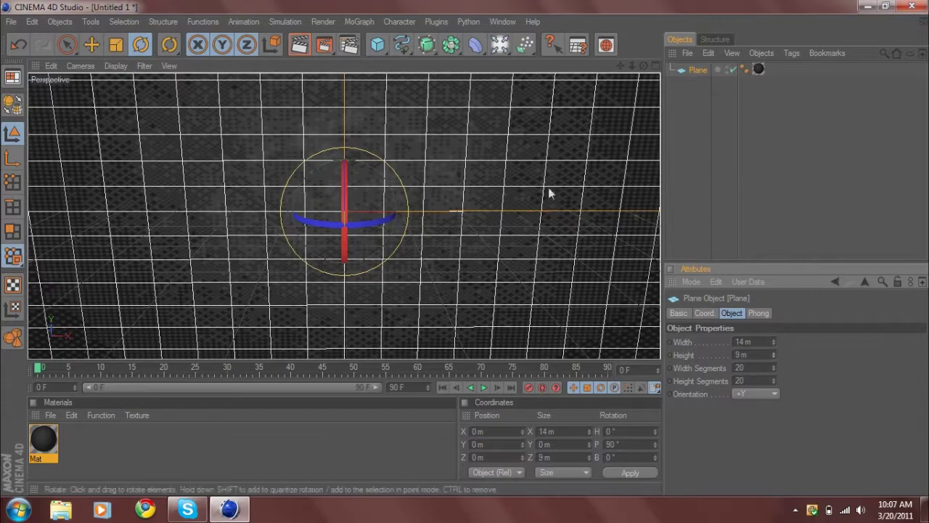
{"action": "key", "text": "ctrl+r"}
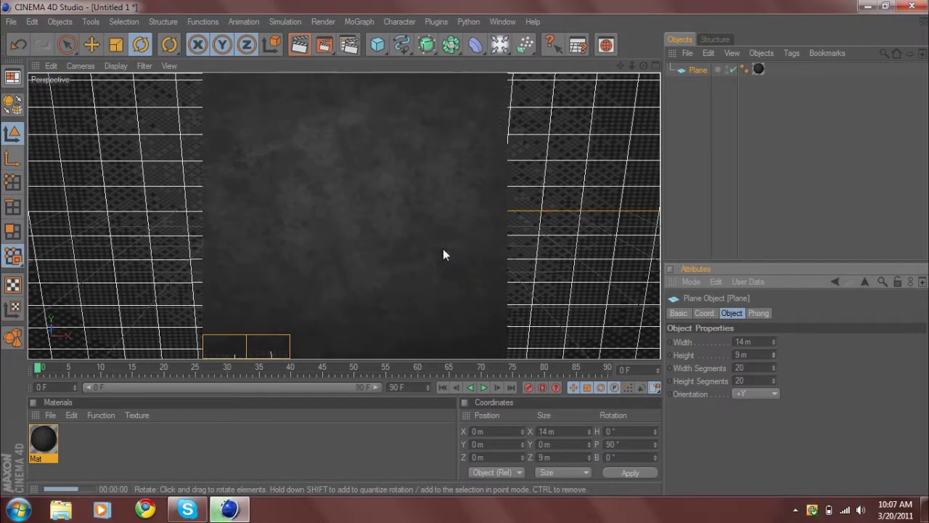
{"action": "left_click", "coordinate": [365, 221]}
{"action": "left_click", "coordinate": [812, 120]}
{"action": "left_click", "coordinate": [695, 71]}
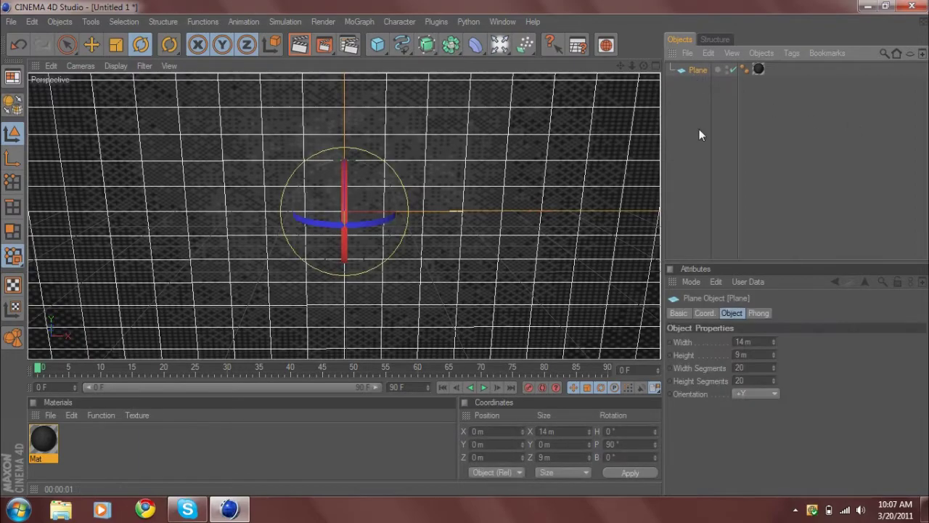
{"action": "left_click", "coordinate": [690, 154]}
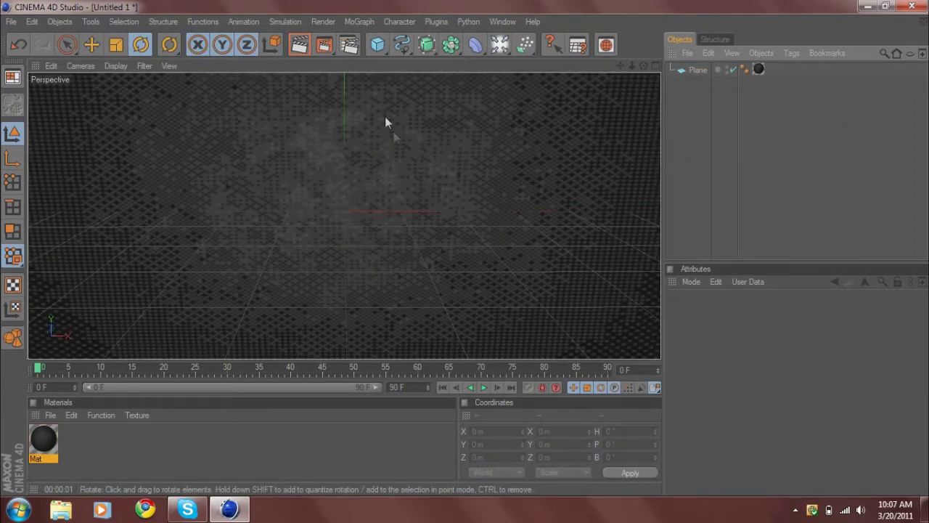
Add a MoText object and move it along Z to -0.64 m.
{"action": "left_click", "coordinate": [356, 21]}
{"action": "left_click", "coordinate": [390, 169]}
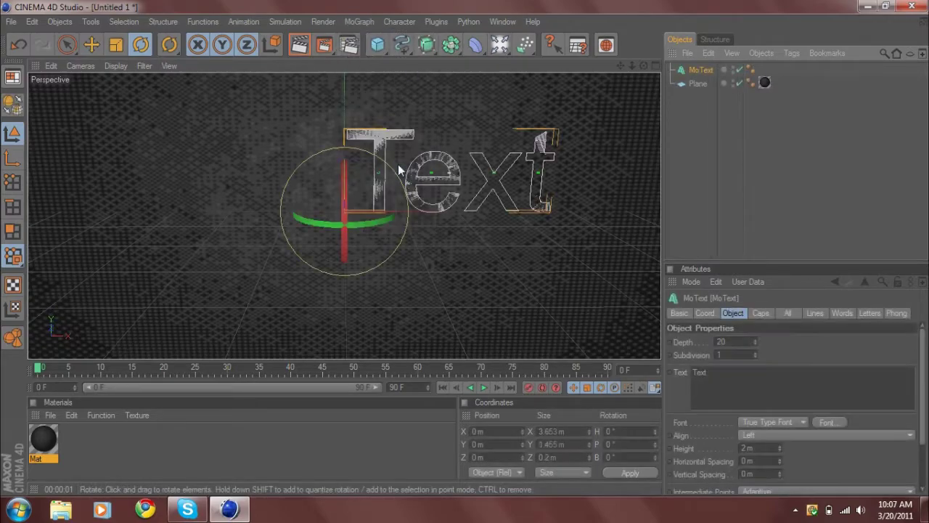
{"action": "middle_click", "coordinate": [498, 162]}
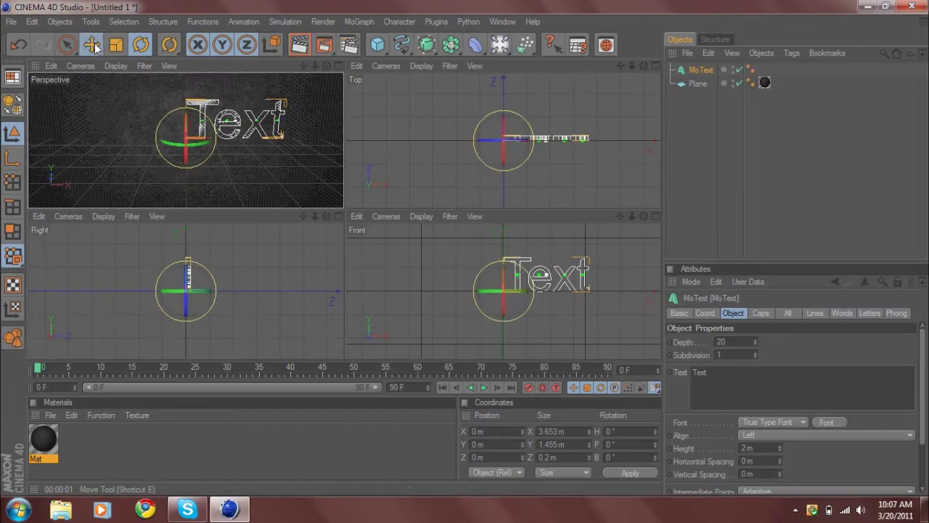
{"action": "left_click", "coordinate": [92, 45]}
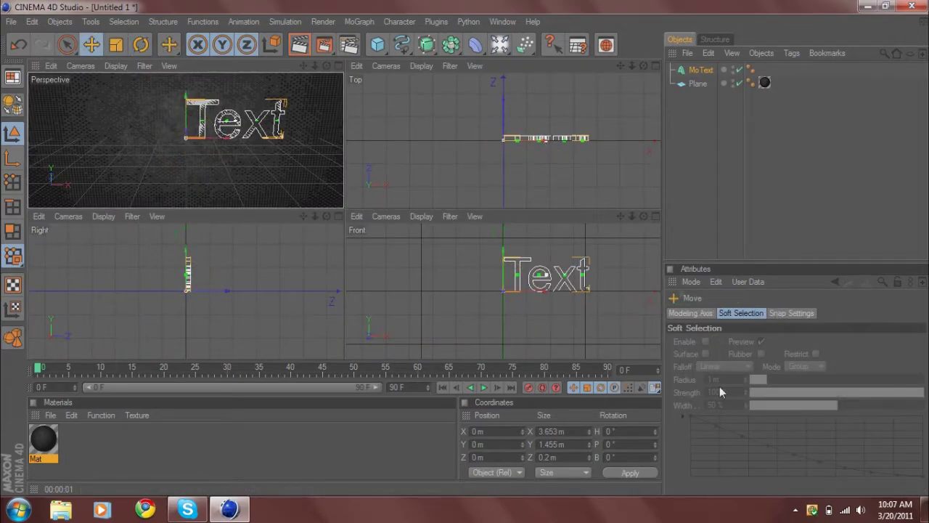
{"action": "left_click", "coordinate": [702, 153]}
{"action": "left_click", "coordinate": [700, 71]}
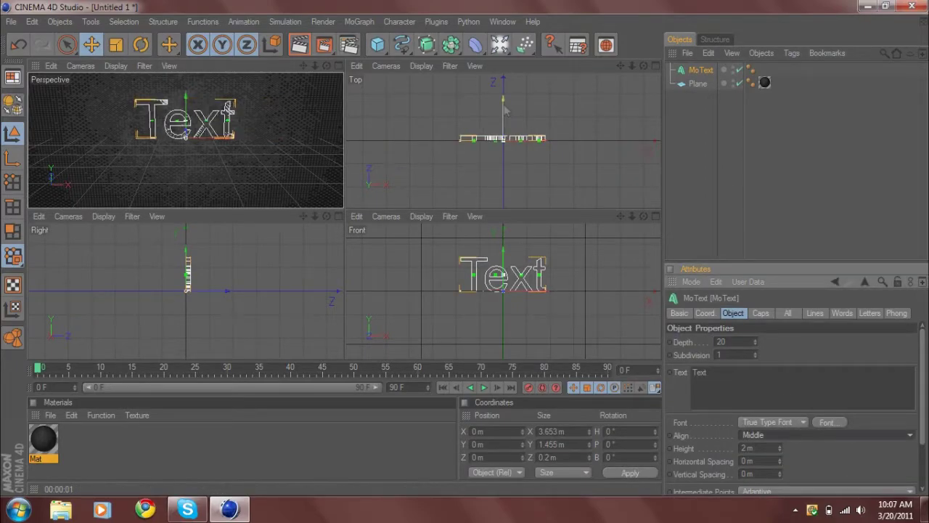
{"action": "left_click_drag", "start_coordinate": [486, 87], "coordinate": [264, 124]}
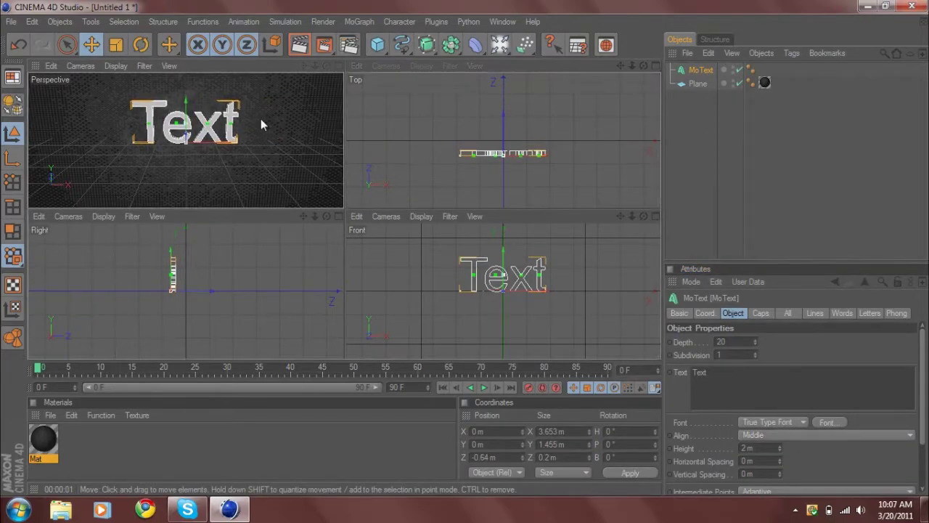
{"action": "middle_click", "coordinate": [261, 118]}
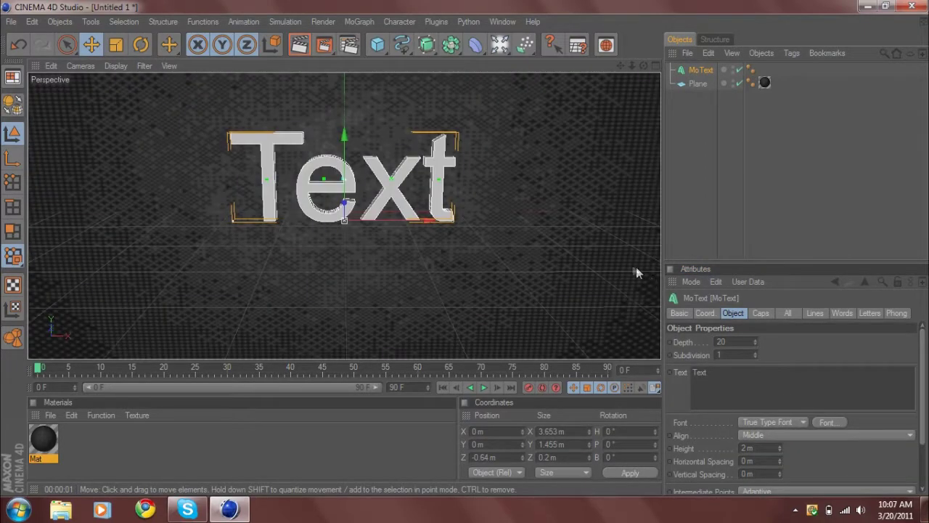
Set the MoText font to BatmanForeverAlternate, increase its depth, and use Fillet Caps front and back.
{"action": "left_click", "coordinate": [838, 425]}
{"action": "left_click", "coordinate": [51, 171]}
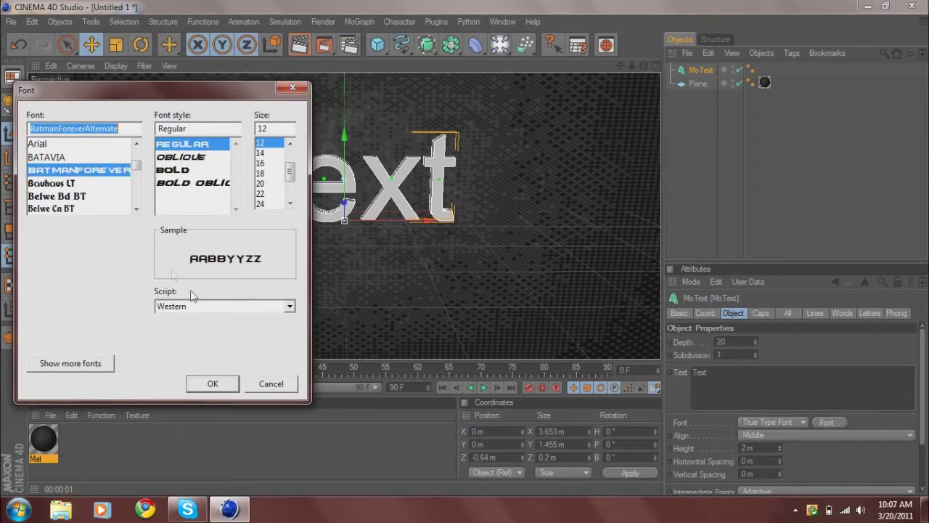
{"action": "left_click", "coordinate": [220, 386]}
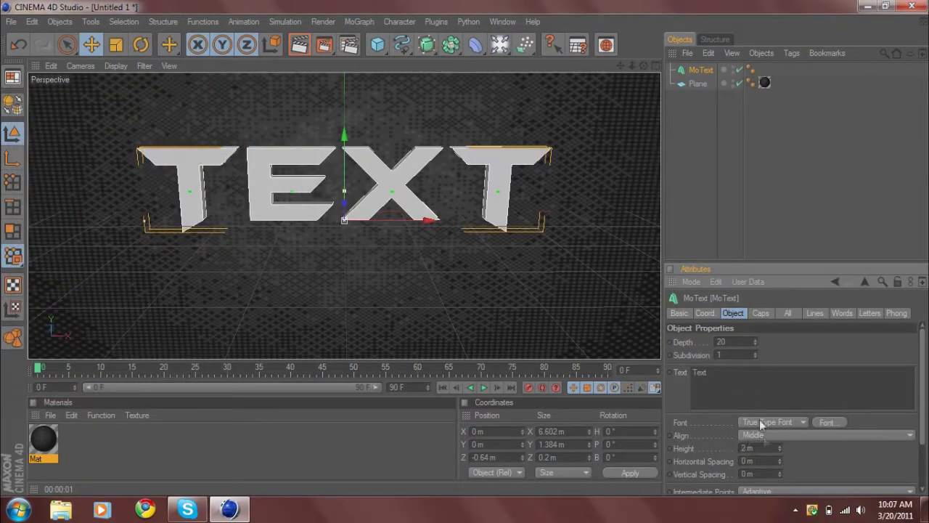
{"action": "left_click_drag", "start_coordinate": [755, 342], "coordinate": [755, 310]}
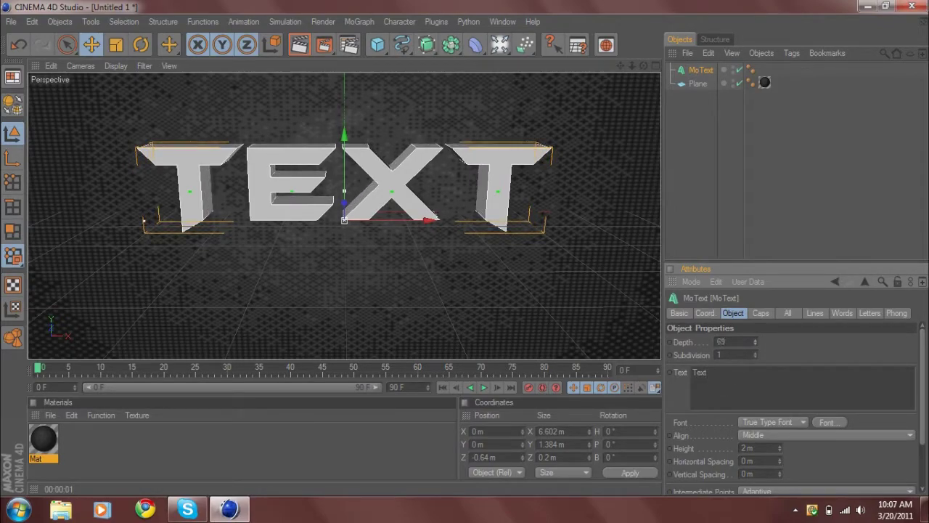
{"action": "left_click", "coordinate": [760, 312]}
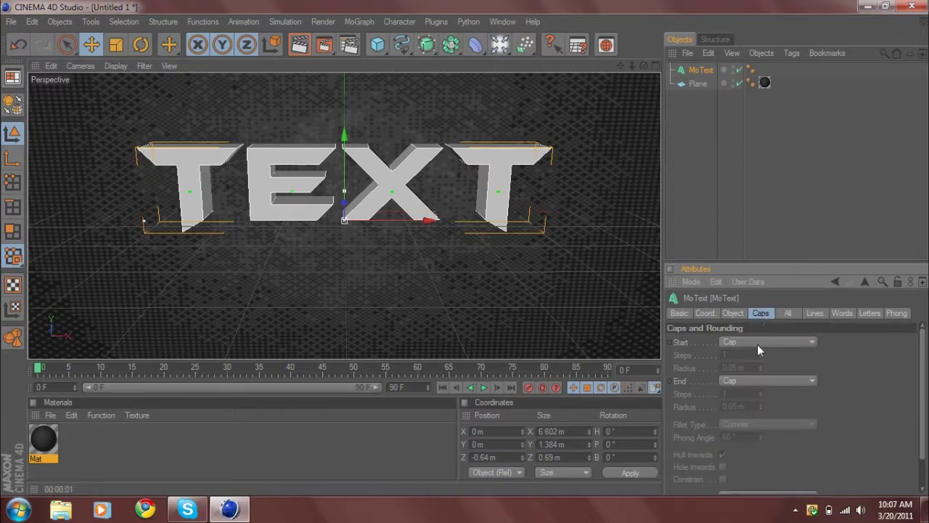
{"action": "left_click", "coordinate": [757, 344]}
{"action": "left_click", "coordinate": [747, 378]}
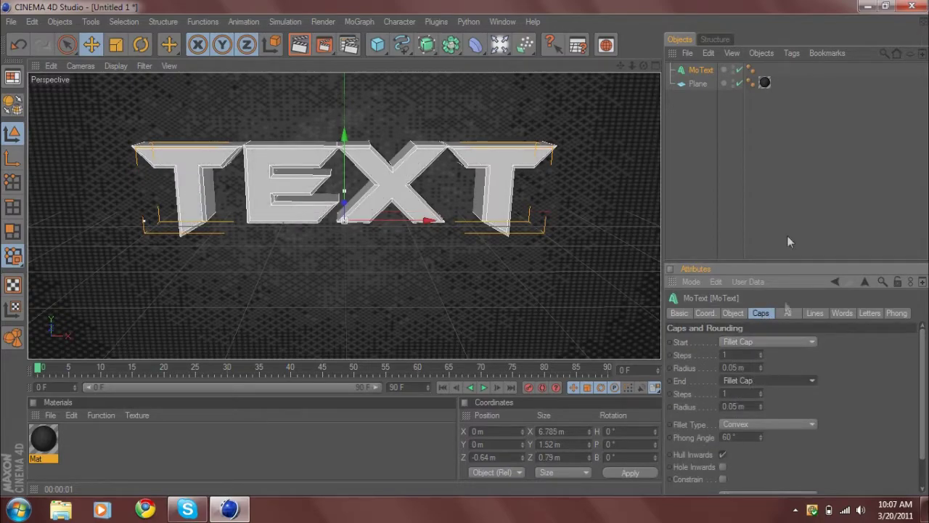
{"action": "left_click", "coordinate": [766, 193]}
{"action": "left_click", "coordinate": [702, 70]}
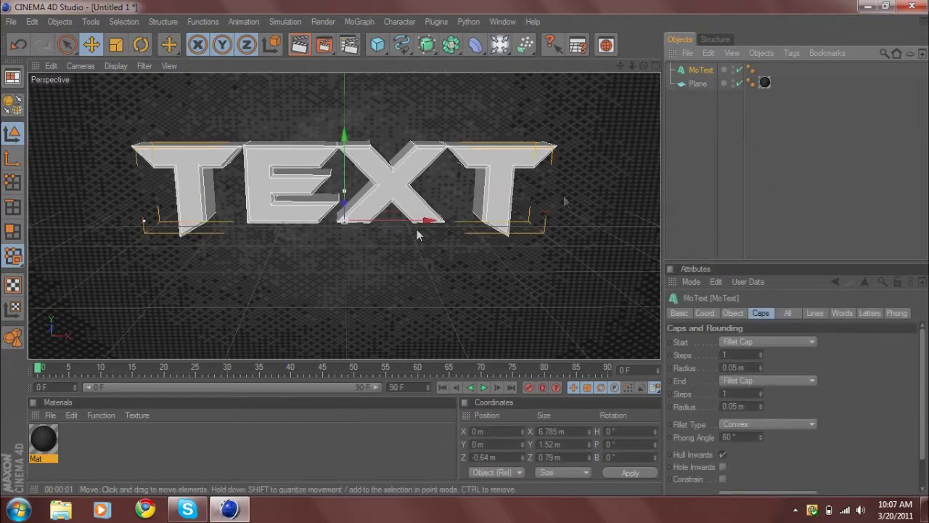
{"action": "left_click", "coordinate": [75, 429]}
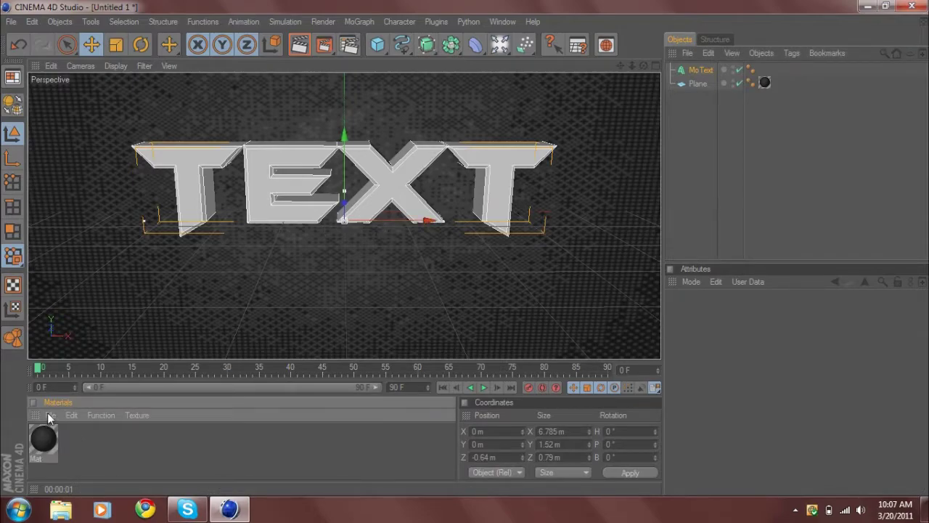
Create a Nukei material and set its diffuse colour to dark blue-purple.
{"action": "left_click", "coordinate": [51, 415]}
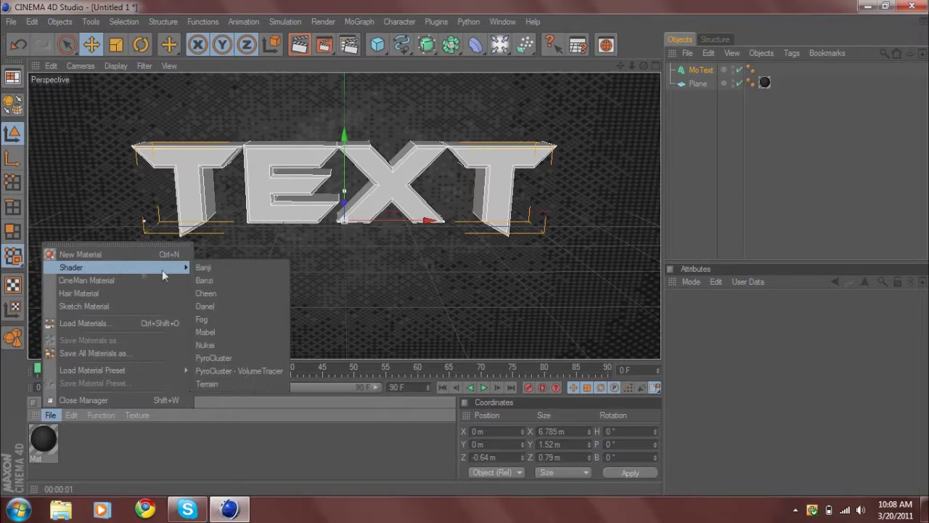
{"action": "mouse_move", "coordinate": [166, 267]}
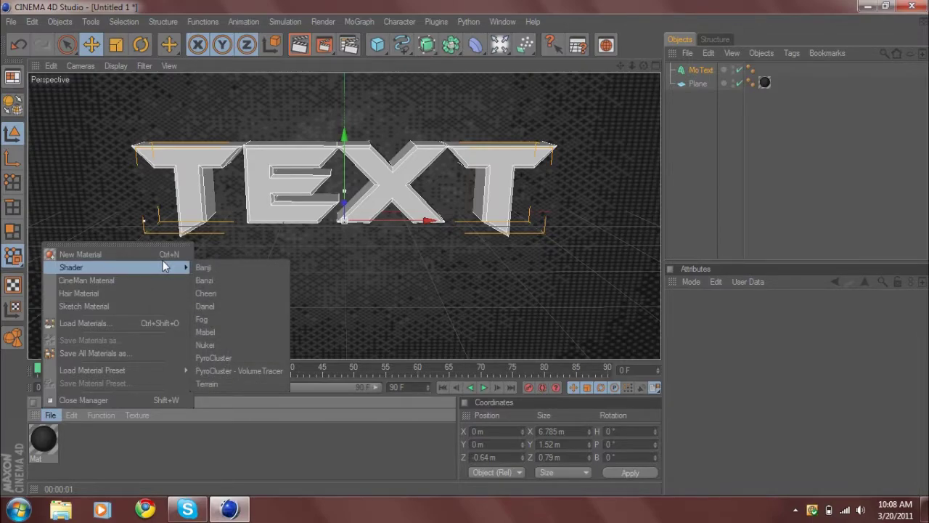
{"action": "left_click", "coordinate": [227, 343]}
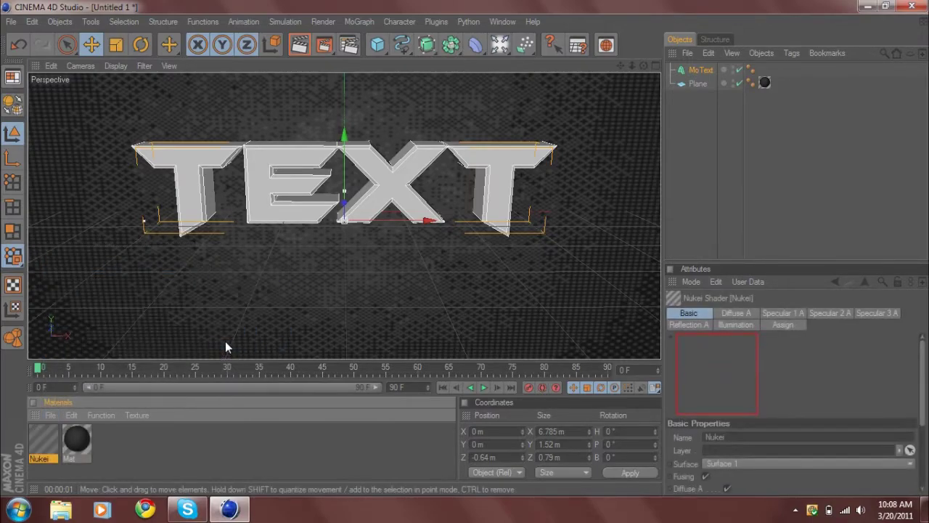
{"action": "double_click", "coordinate": [43, 443]}
{"action": "left_click", "coordinate": [240, 259]}
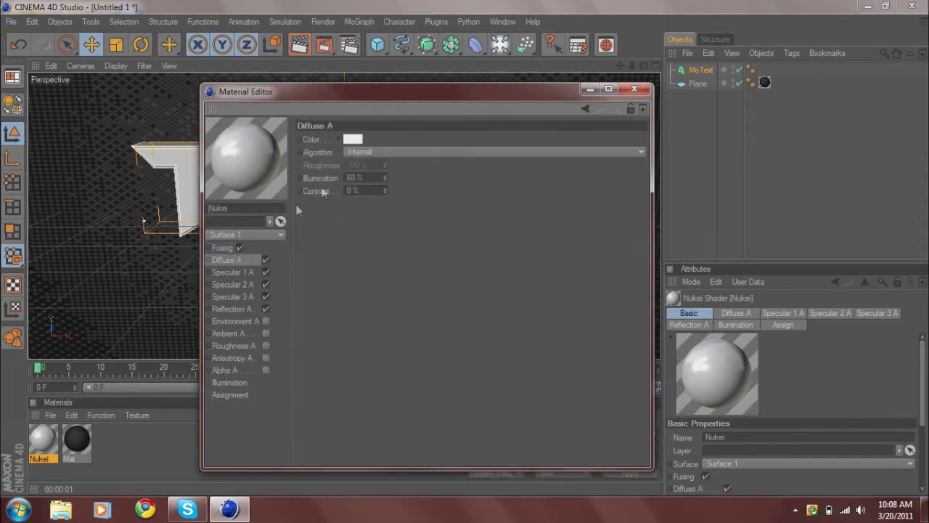
{"action": "left_click", "coordinate": [353, 140]}
{"action": "left_click", "coordinate": [405, 89]}
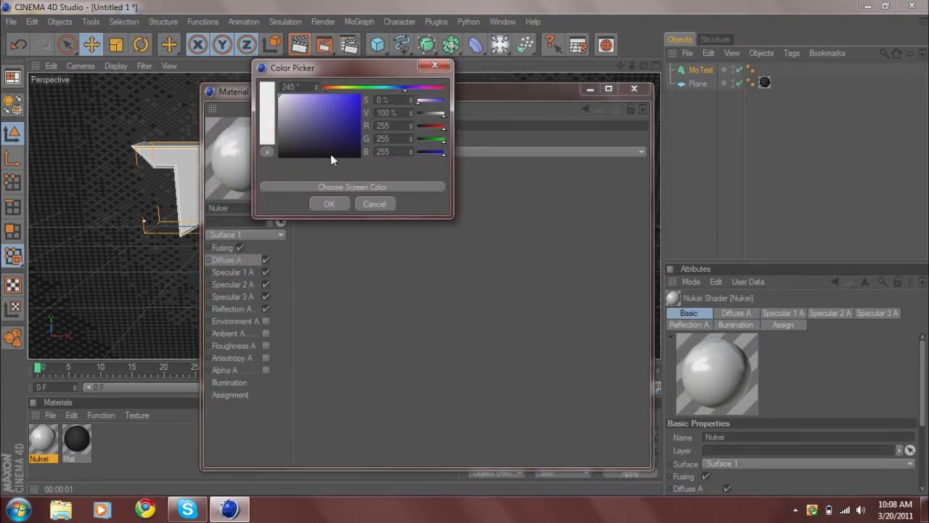
{"action": "left_click_drag", "start_coordinate": [359, 129], "coordinate": [371, 131]}
{"action": "left_click", "coordinate": [329, 204]}
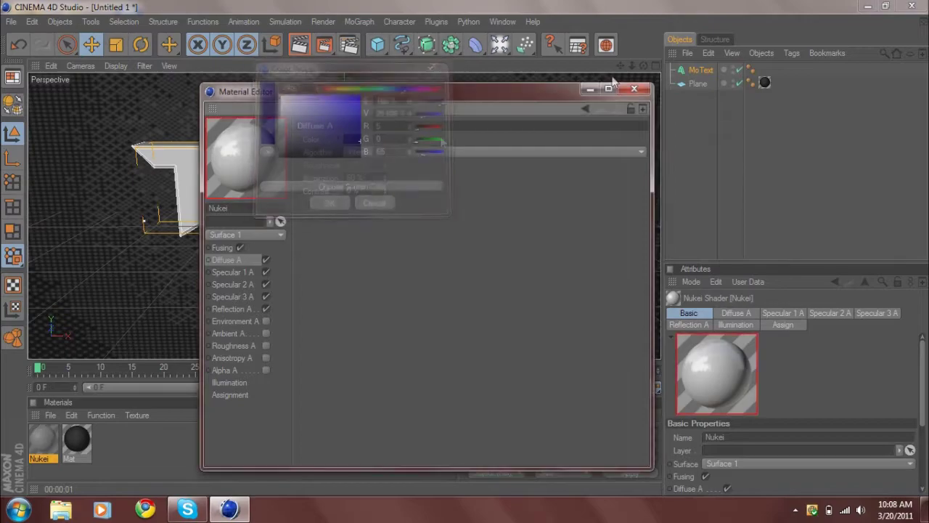
{"action": "left_click", "coordinate": [634, 88]}
Apply the Nukei material to the TEXT letters, start a test render, then stop it.
{"action": "left_click_drag", "start_coordinate": [34, 444], "coordinate": [183, 219]}
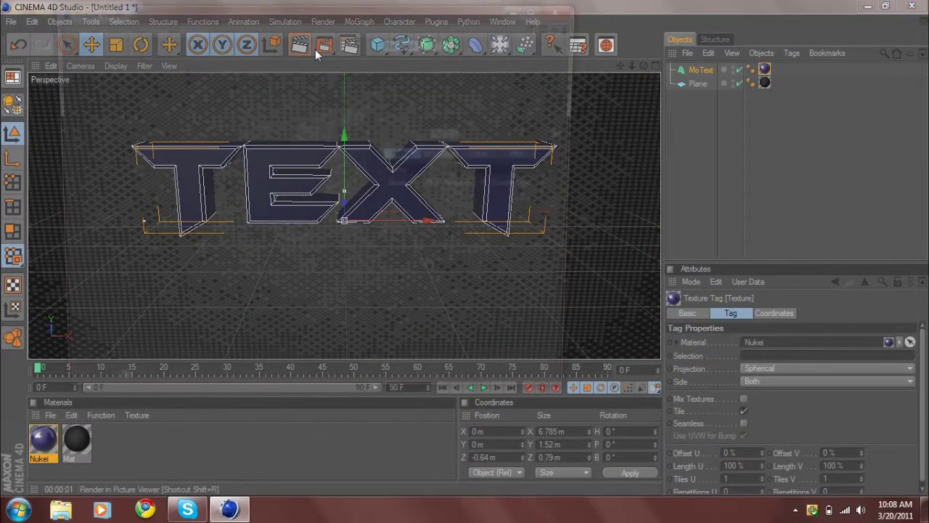
{"action": "left_click", "coordinate": [315, 49]}
{"action": "left_click", "coordinate": [566, 7]}
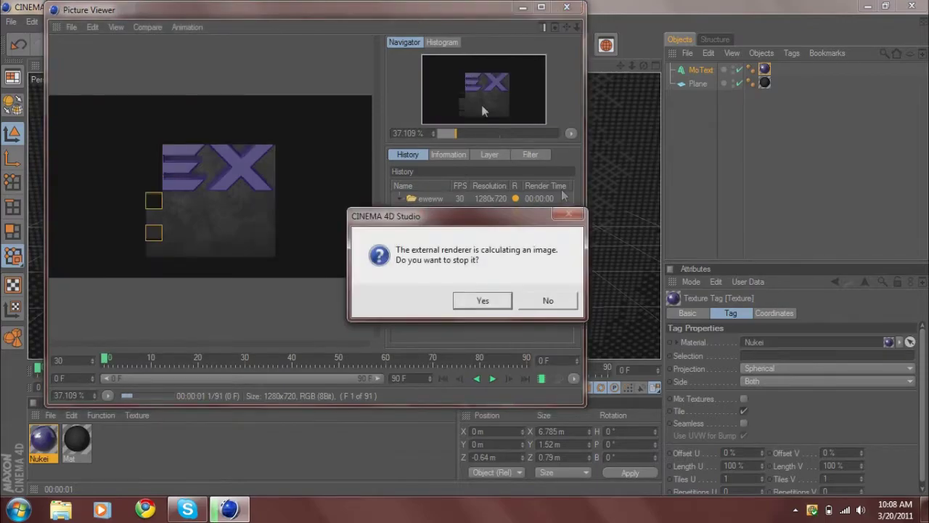
{"action": "left_click", "coordinate": [483, 300]}
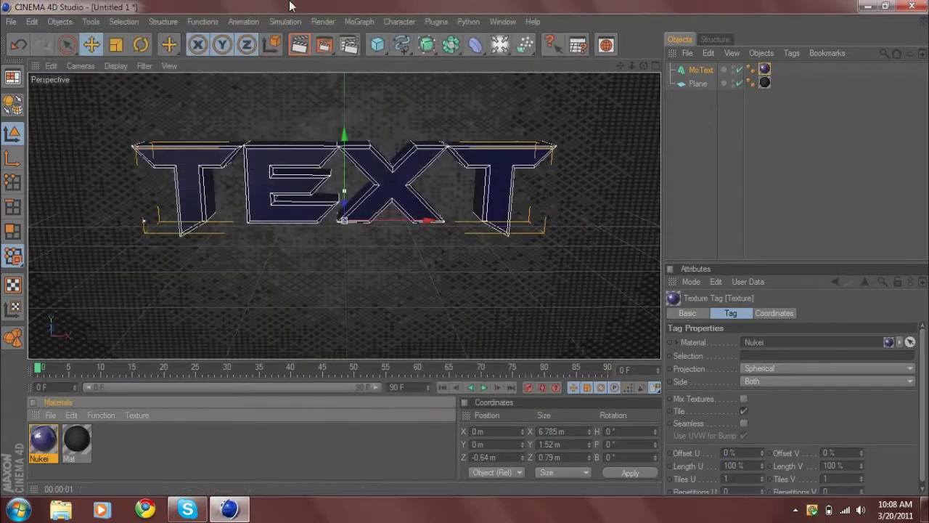
Zoom out to frame the Plane, then select the MoText and extend the end frame to 120 F.
{"action": "left_click", "coordinate": [424, 191]}
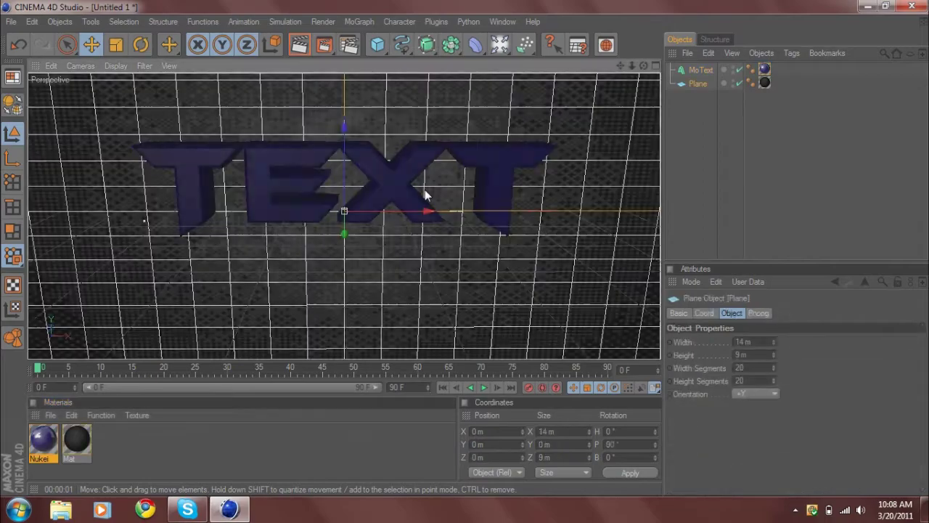
{"action": "left_click_drag", "start_coordinate": [620, 66], "coordinate": [621, 71]}
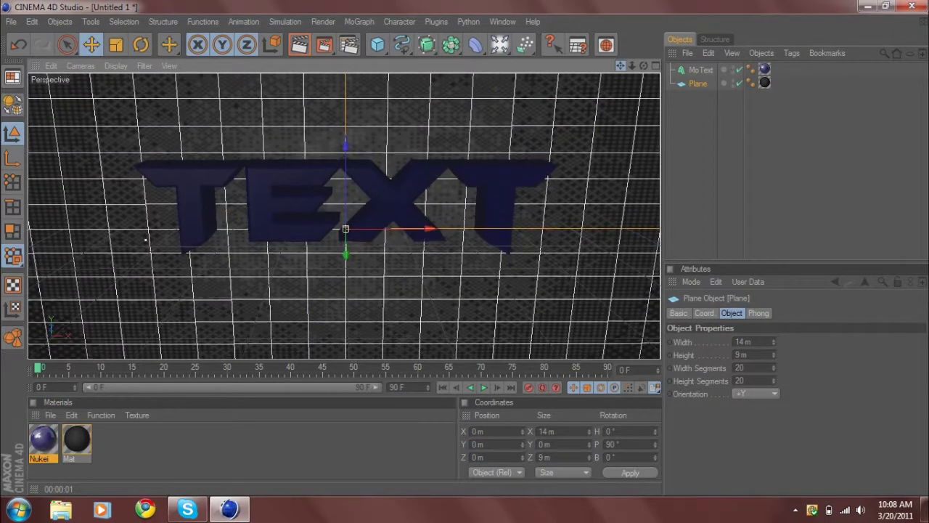
{"action": "scroll", "coordinate": [528, 147], "scroll_direction": "down", "scroll_amount": 2}
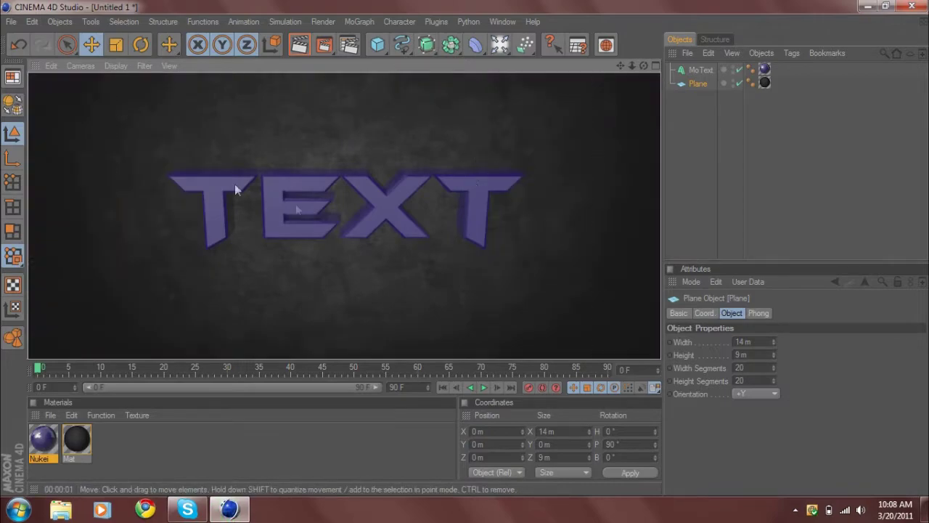
{"action": "left_click", "coordinate": [393, 218]}
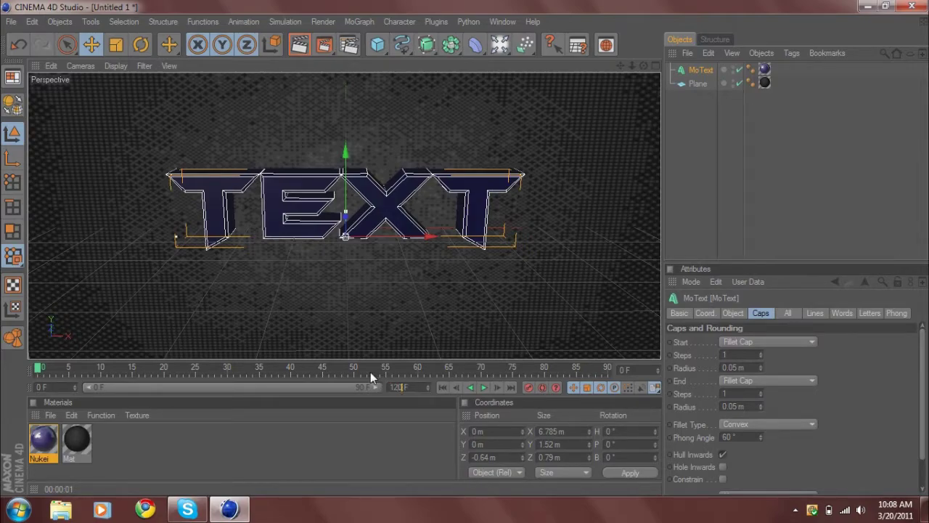
Stretch the timeline range slider out to 120 F and scrub back to frame 0.
{"action": "left_click", "coordinate": [430, 387]}
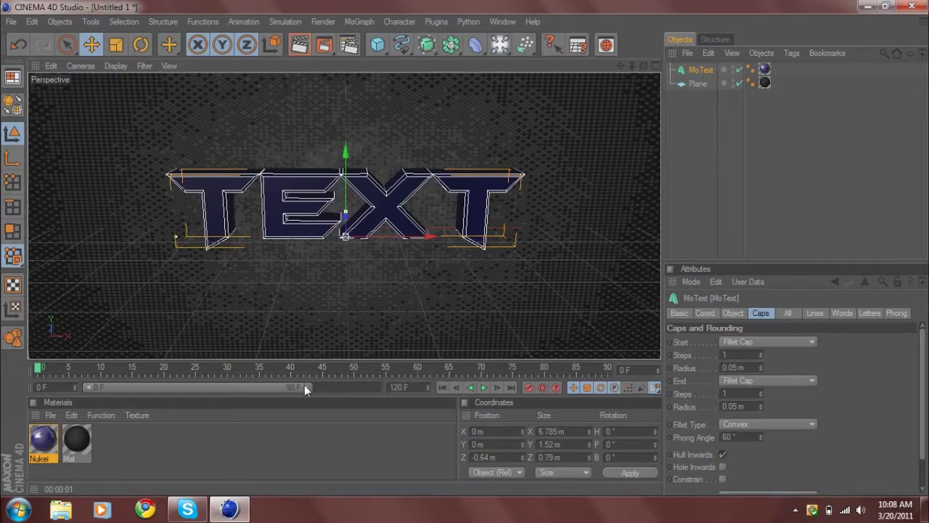
{"action": "left_click_drag", "start_coordinate": [307, 386], "coordinate": [412, 390]}
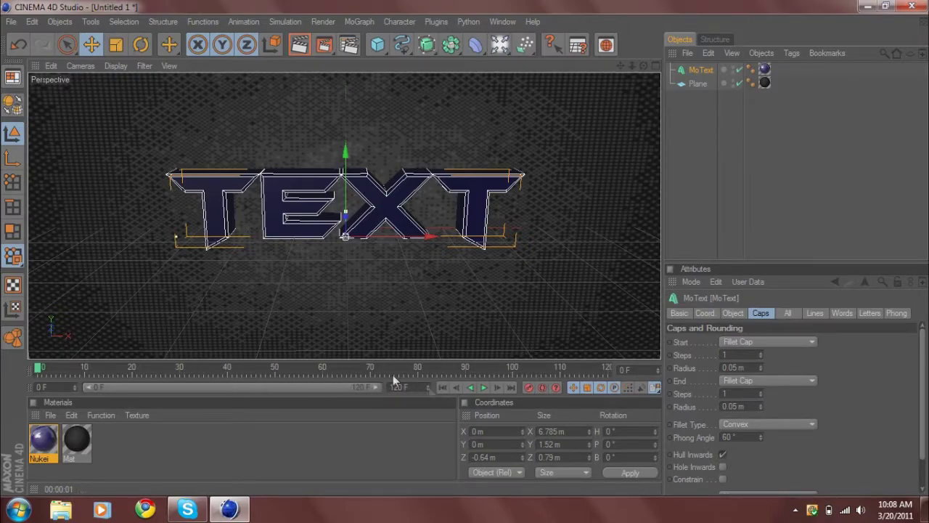
{"action": "left_click_drag", "start_coordinate": [36, 373], "coordinate": [2, 370]}
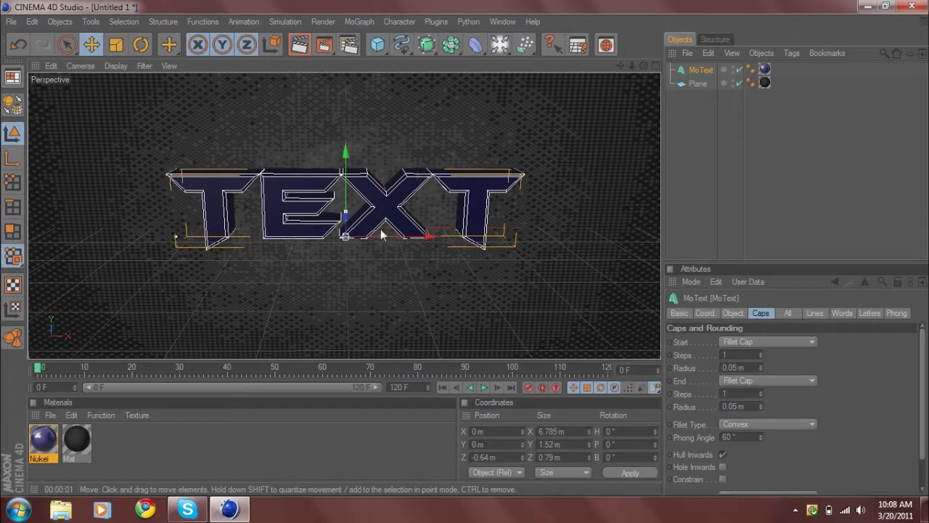
Push the MoText back along Z to -8.465 m, make it editable, and select the T letter.
{"action": "middle_click", "coordinate": [315, 279]}
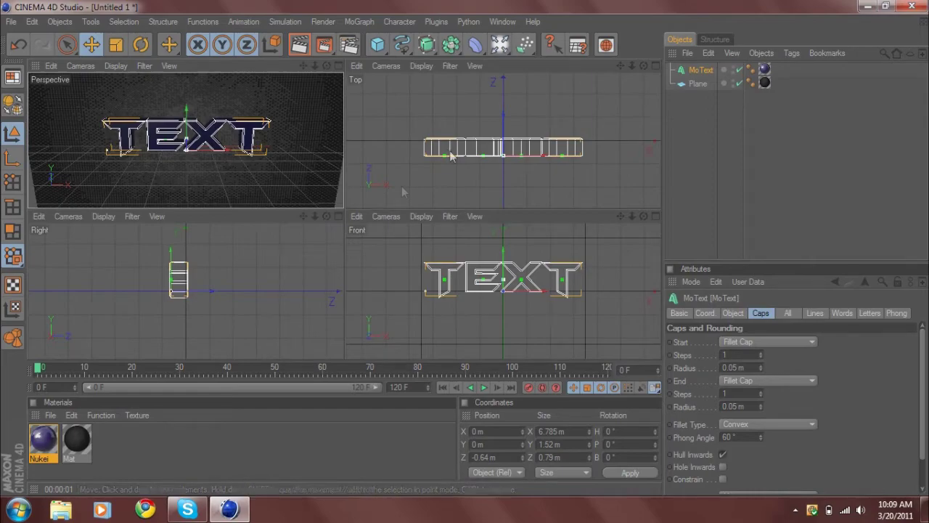
{"action": "left_click", "coordinate": [504, 116]}
{"action": "left_click_drag", "start_coordinate": [504, 114], "coordinate": [504, 295]}
{"action": "middle_click", "coordinate": [266, 92]}
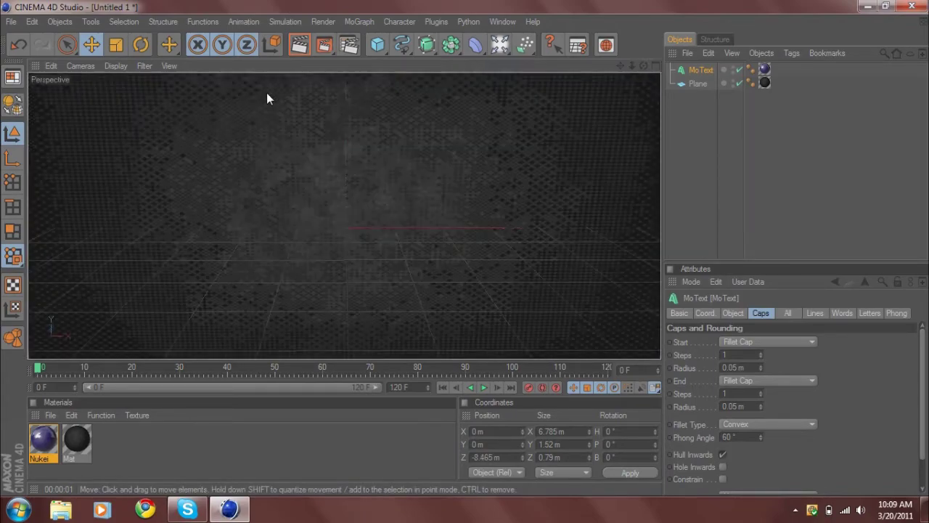
{"action": "middle_click", "coordinate": [581, 259]}
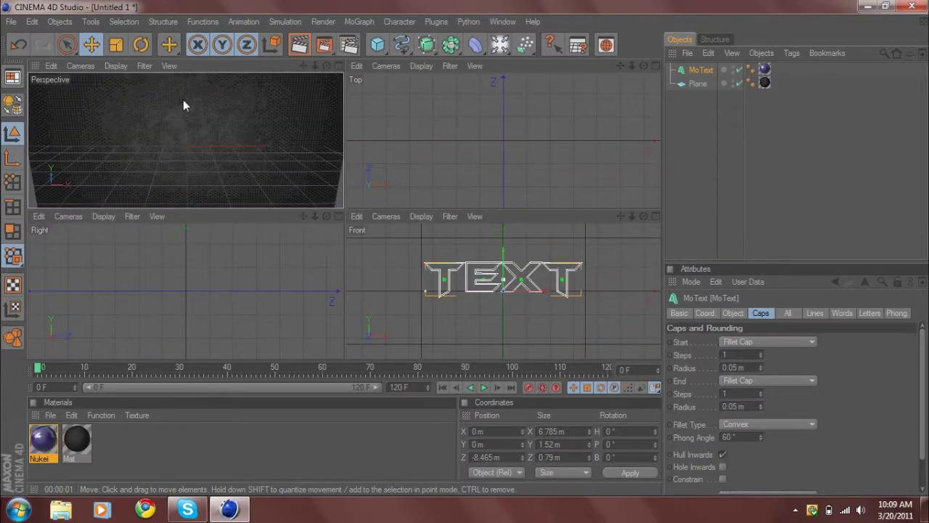
{"action": "middle_click", "coordinate": [183, 99]}
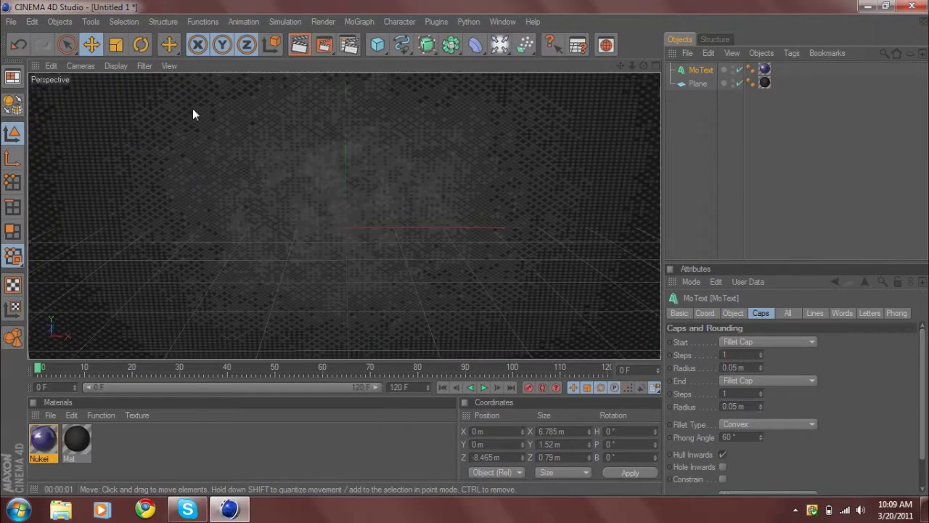
{"action": "middle_click", "coordinate": [321, 141]}
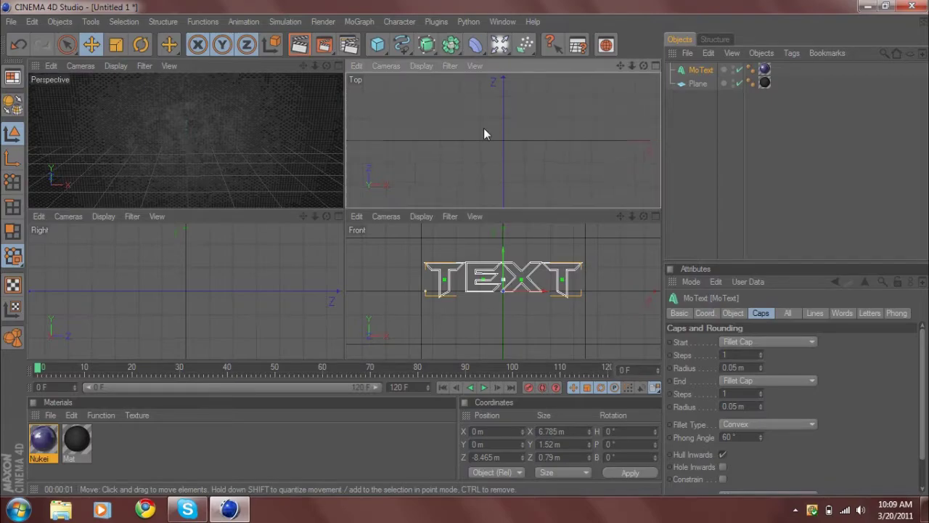
{"action": "scroll", "coordinate": [484, 127], "scroll_direction": "down", "scroll_amount": 2}
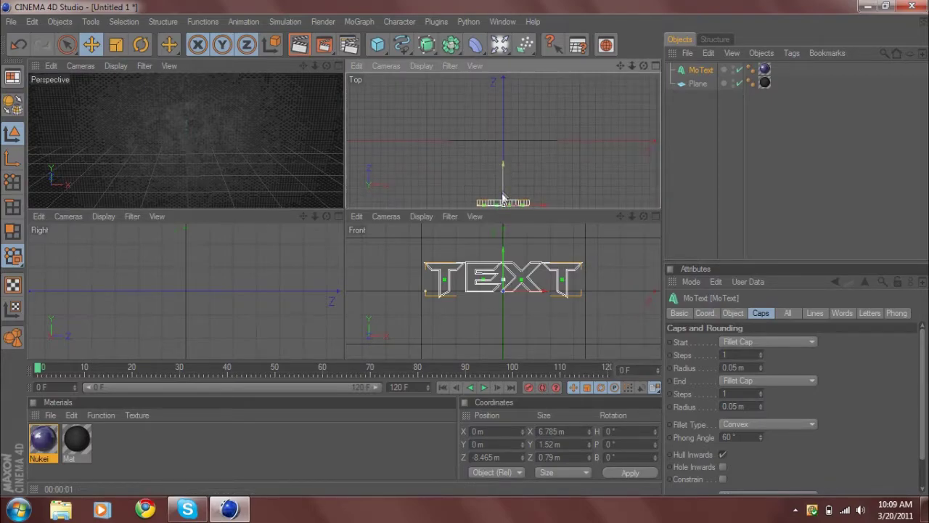
{"action": "left_click", "coordinate": [14, 106]}
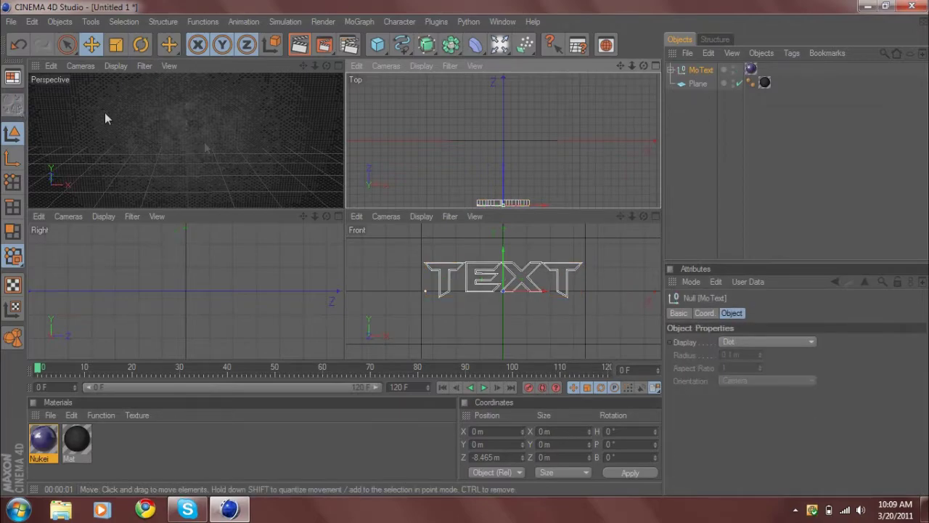
{"action": "left_click", "coordinate": [493, 202]}
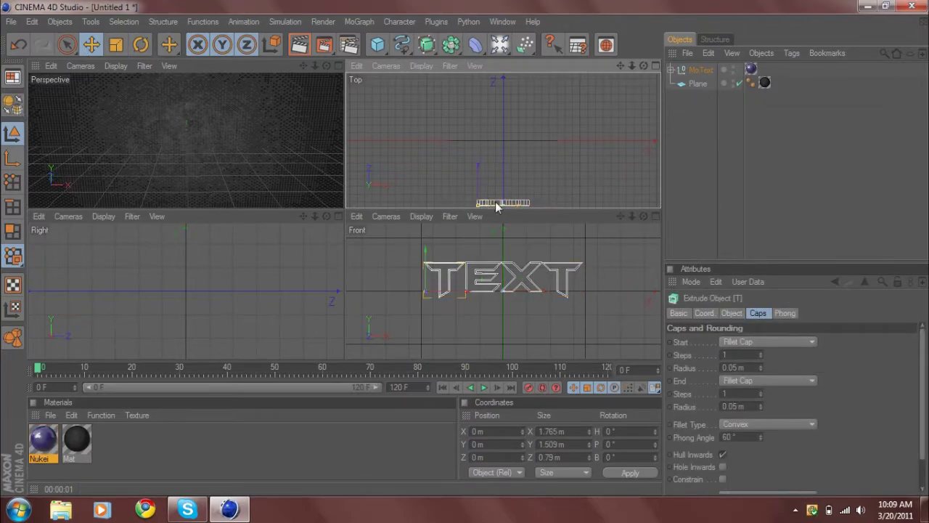
Select the first T and keyframe it moving forward along Z to 7.729 m by frame 5.
{"action": "left_click", "coordinate": [472, 285]}
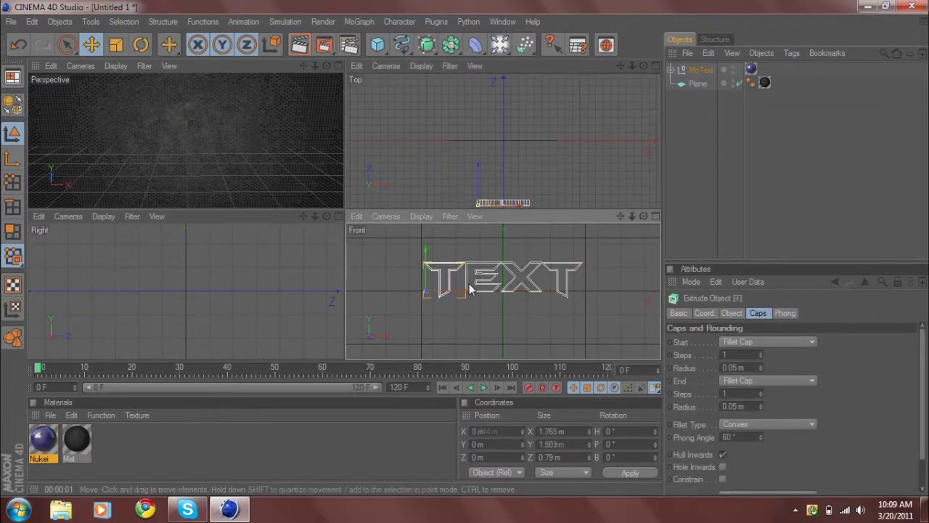
{"action": "left_click", "coordinate": [522, 290]}
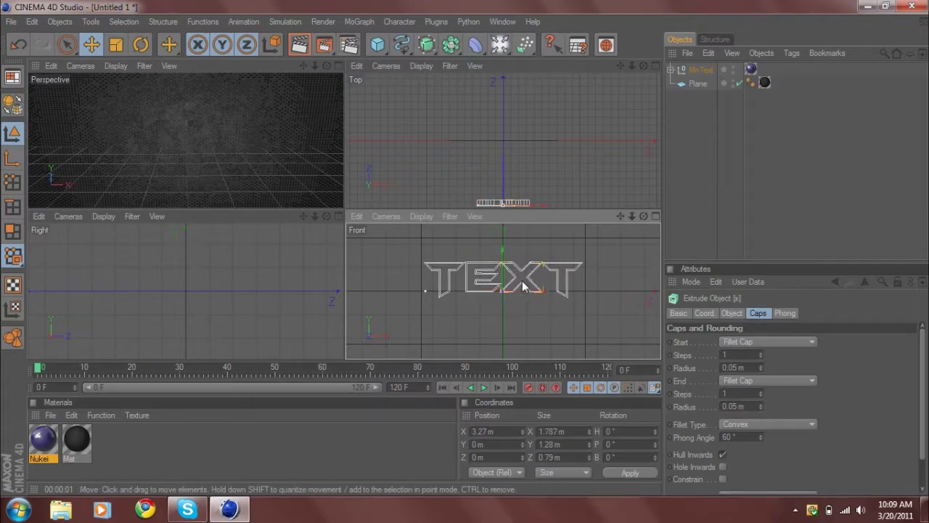
{"action": "left_click", "coordinate": [450, 279]}
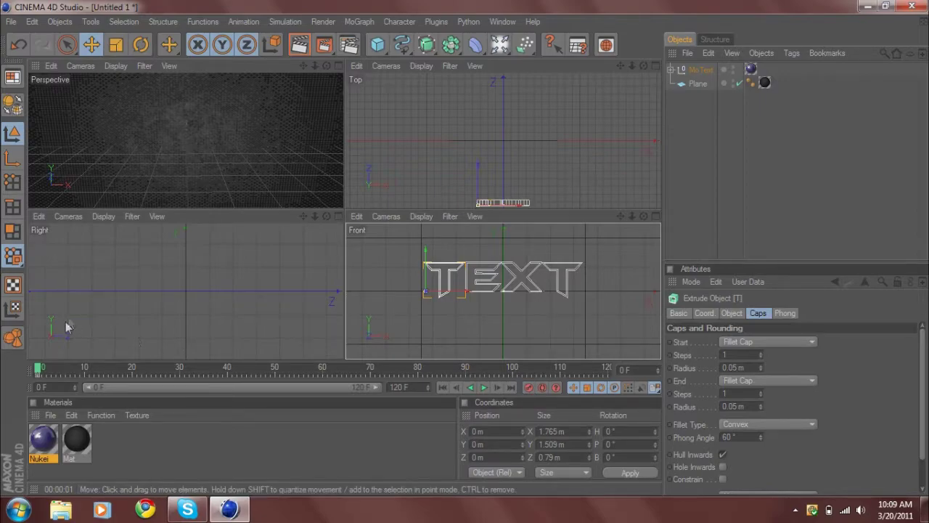
{"action": "left_click_drag", "start_coordinate": [42, 370], "coordinate": [59, 373]}
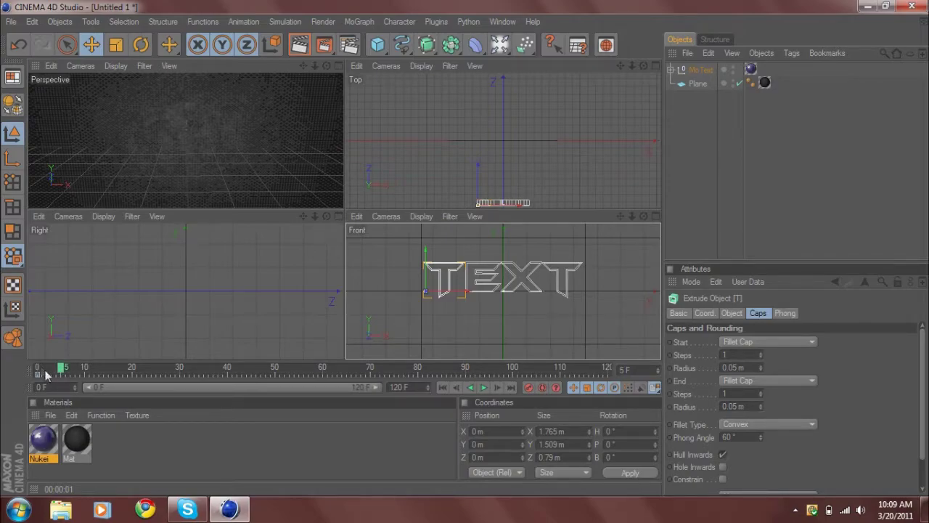
{"action": "left_click_drag", "start_coordinate": [482, 174], "coordinate": [481, 134]}
{"action": "left_click_drag", "start_coordinate": [149, 292], "coordinate": [213, 292]}
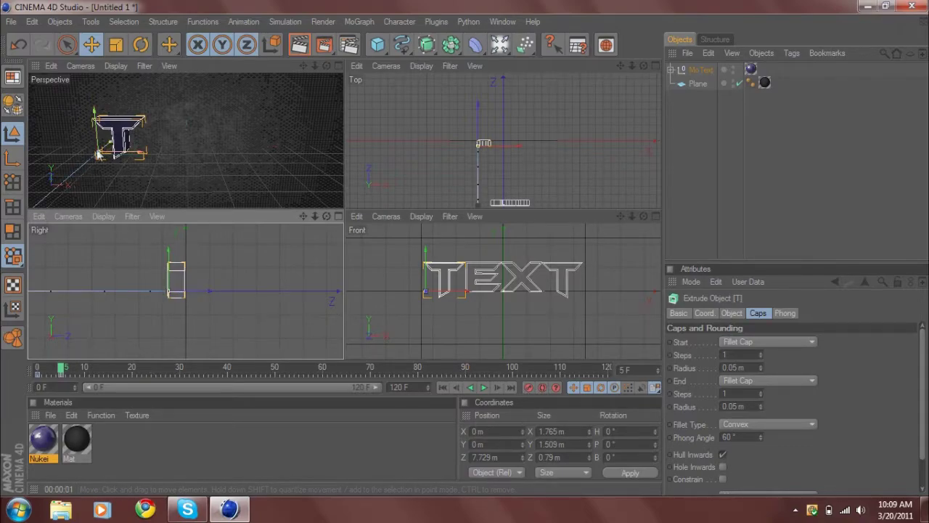
Preview the T's fly-in from frame 0 in the enlarged Perspective view.
{"action": "middle_click", "coordinate": [138, 156]}
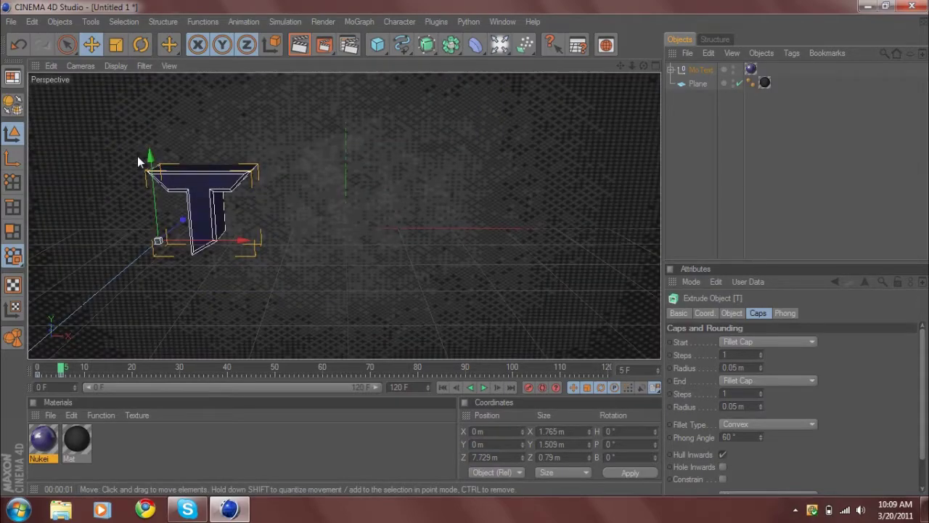
{"action": "left_click", "coordinate": [446, 386]}
{"action": "left_click", "coordinate": [485, 387]}
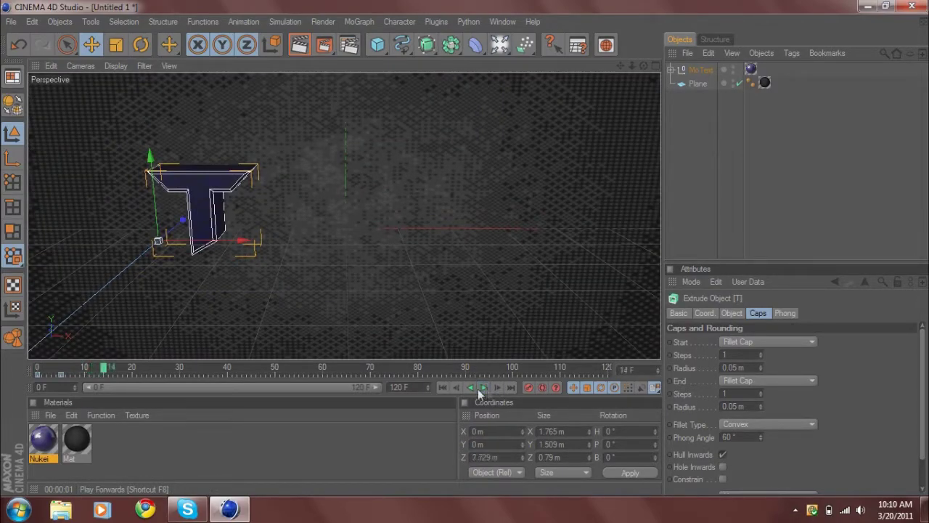
{"action": "left_click", "coordinate": [442, 387]}
Return to the four-view layout and select the E letter.
{"action": "middle_click", "coordinate": [384, 217]}
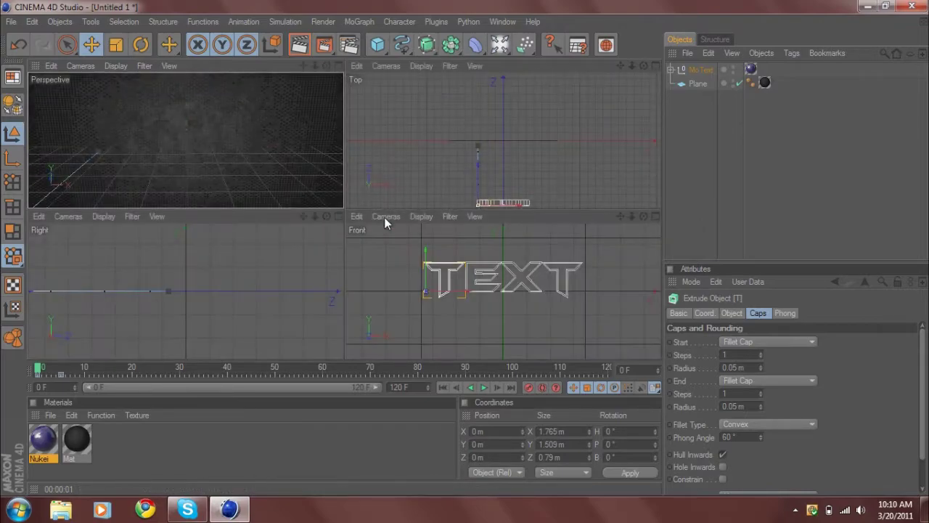
{"action": "left_click", "coordinate": [470, 289]}
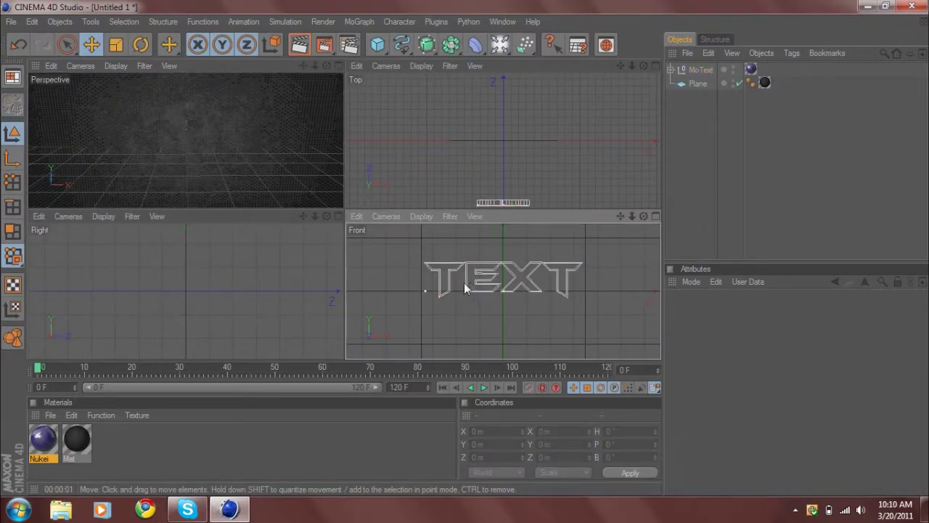
{"action": "left_click", "coordinate": [448, 287]}
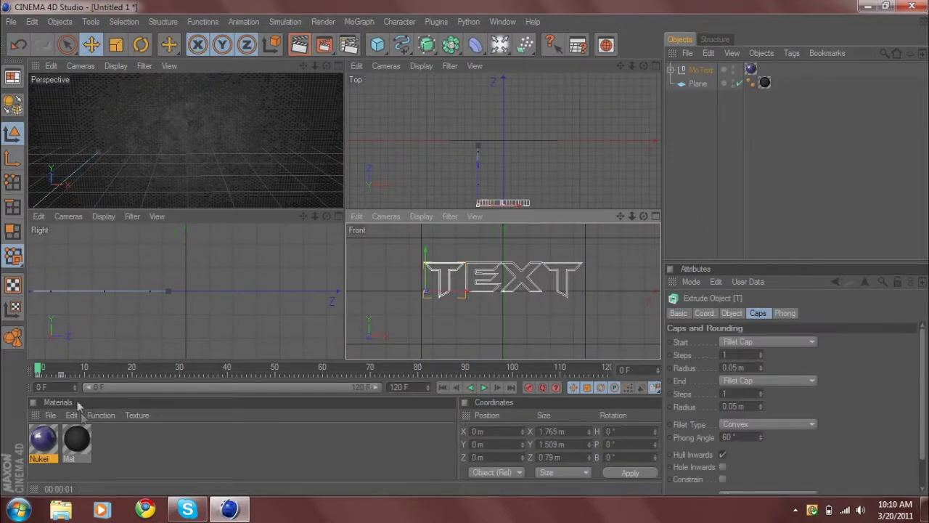
{"action": "left_click", "coordinate": [467, 279]}
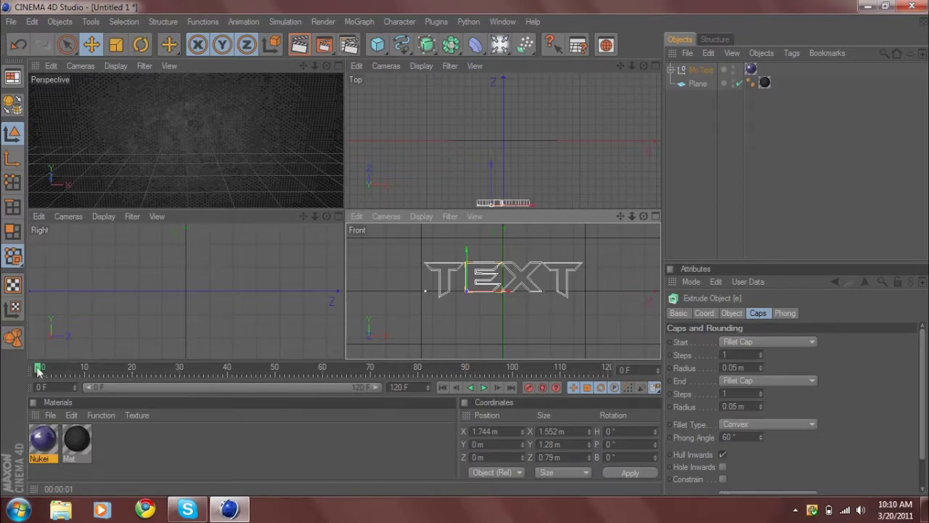
At frame 8, move the E along Z to about 7.7 m and record its keyframe.
{"action": "mouse_move", "coordinate": [38, 370]}
{"action": "left_mouse_down"}
{"action": "mouse_move", "coordinate": [62, 368]}
{"action": "mouse_move", "coordinate": [51, 368]}
{"action": "left_mouse_up"}
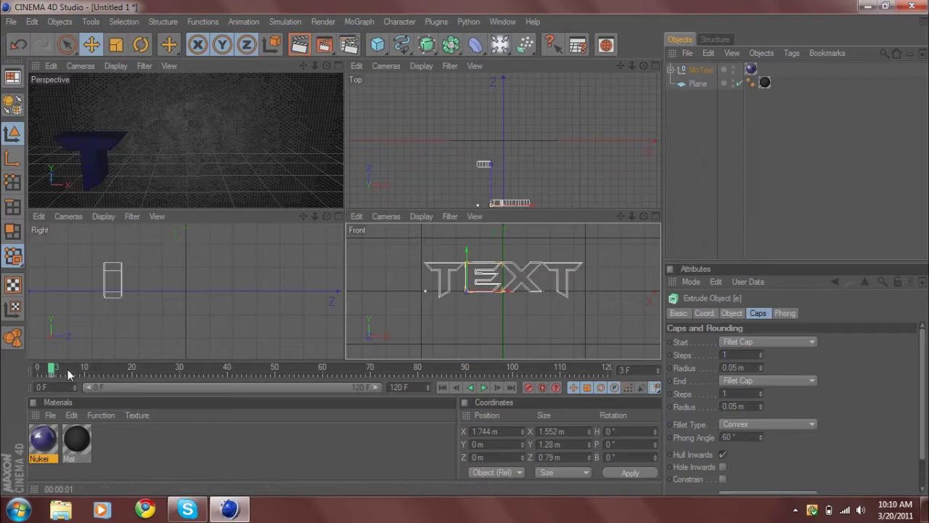
{"action": "left_click_drag", "start_coordinate": [53, 369], "coordinate": [75, 368]}
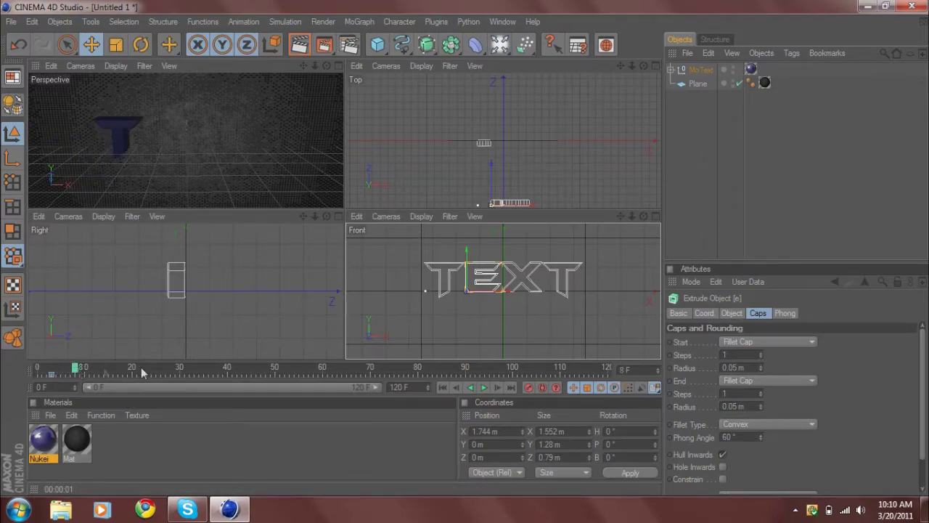
{"action": "left_click_drag", "start_coordinate": [492, 191], "coordinate": [491, 168]}
{"action": "left_click_drag", "start_coordinate": [214, 291], "coordinate": [209, 291]}
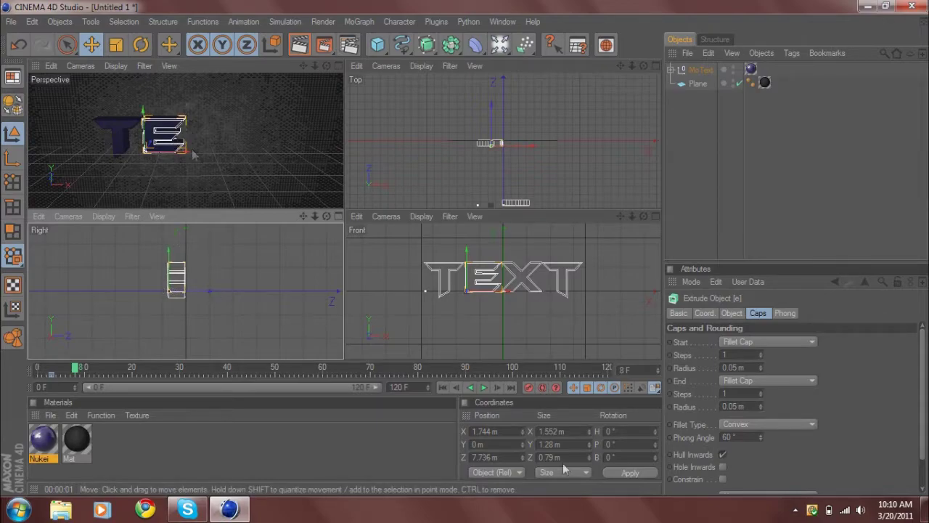
{"action": "left_click", "coordinate": [530, 388]}
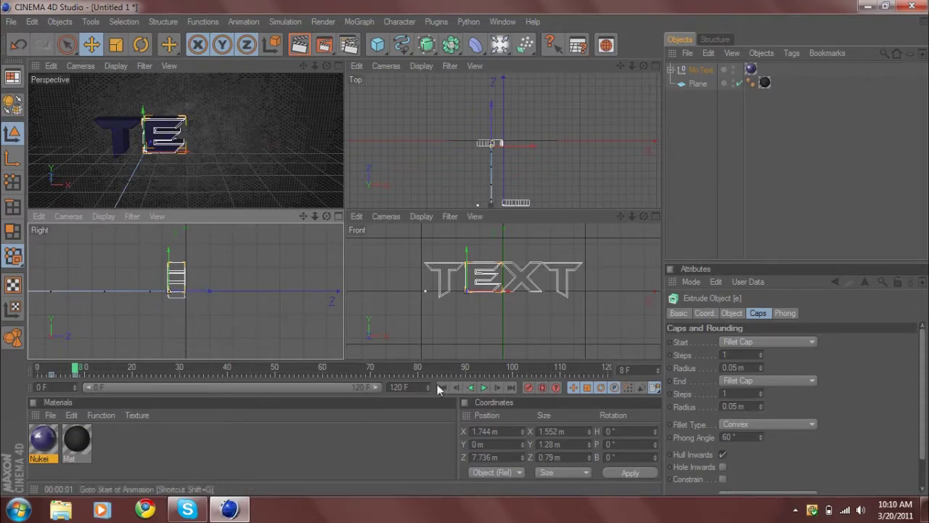
Preview the E landing beside the T in the enlarged Perspective view, then select the X.
{"action": "left_click", "coordinate": [443, 387]}
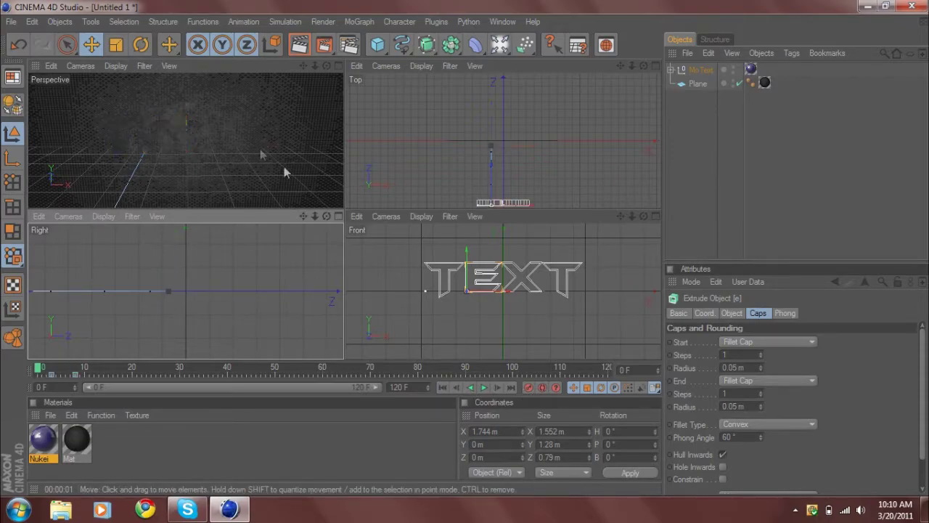
{"action": "middle_click", "coordinate": [240, 134]}
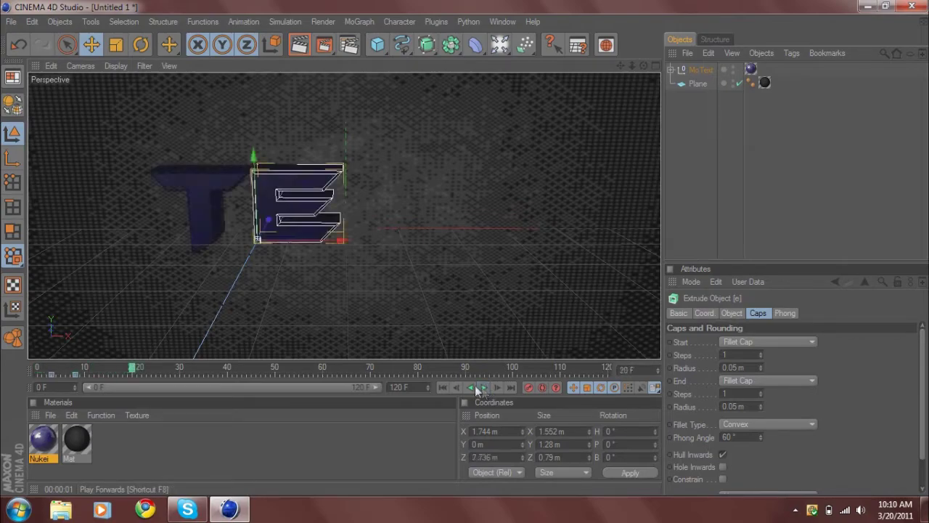
{"action": "left_click", "coordinate": [442, 387]}
{"action": "left_click", "coordinate": [484, 387]}
{"action": "left_click", "coordinate": [484, 387]}
{"action": "middle_click", "coordinate": [363, 267]}
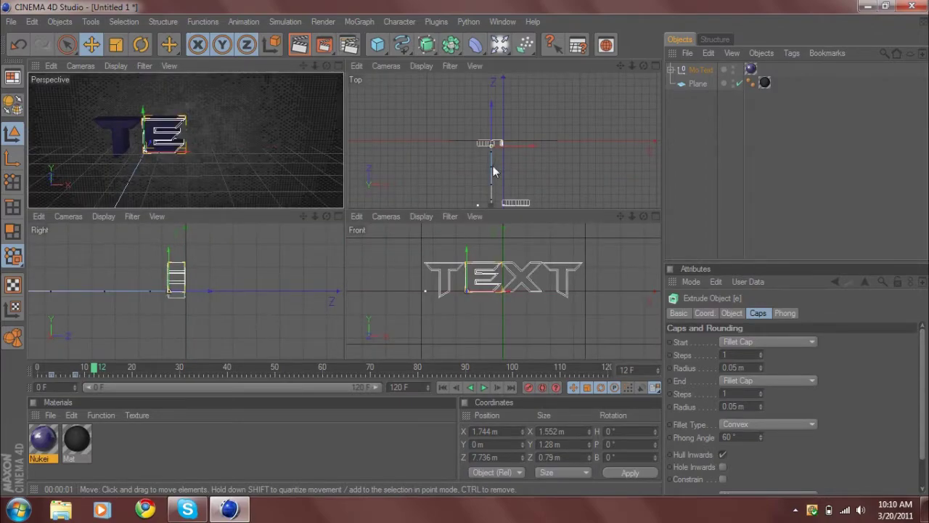
{"action": "left_click", "coordinate": [513, 270]}
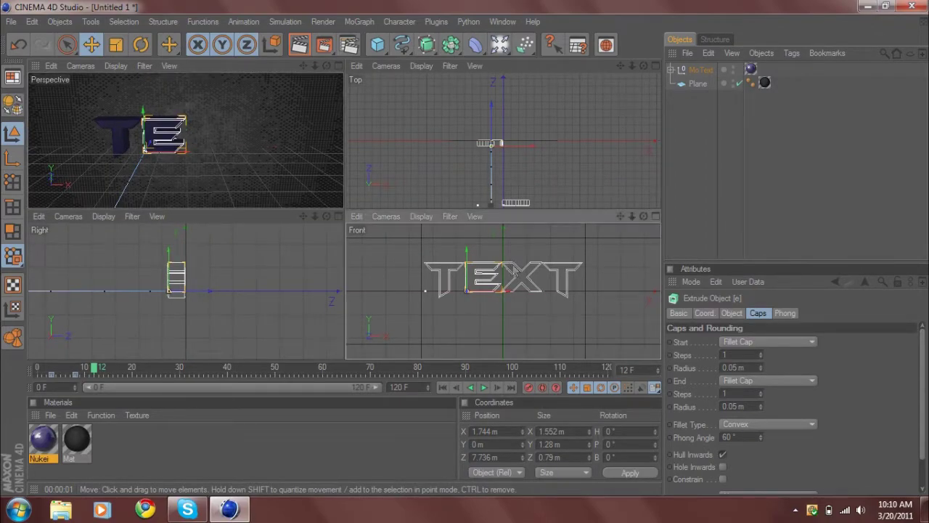
{"action": "left_click", "coordinate": [515, 269]}
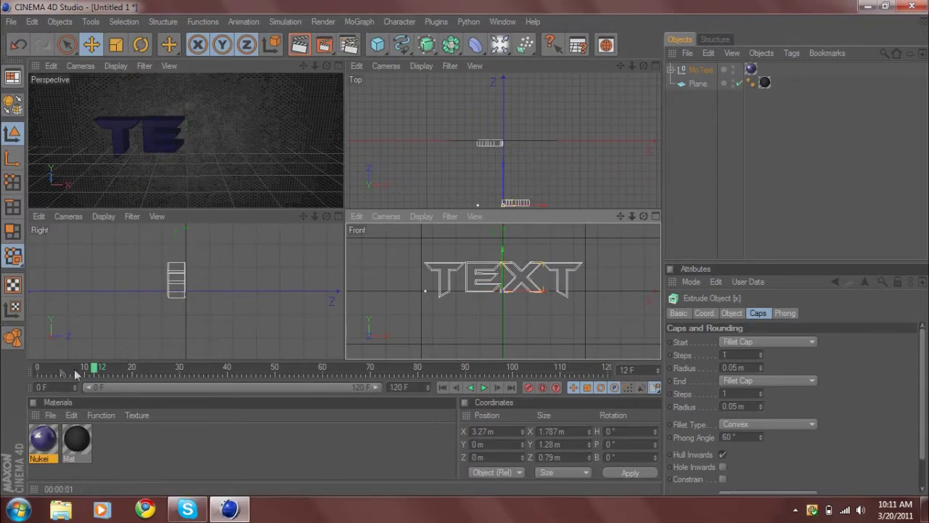
At frame 11, move the X along Z to about 7.79 m beside T and E.
{"action": "left_click_drag", "start_coordinate": [97, 374], "coordinate": [66, 368]}
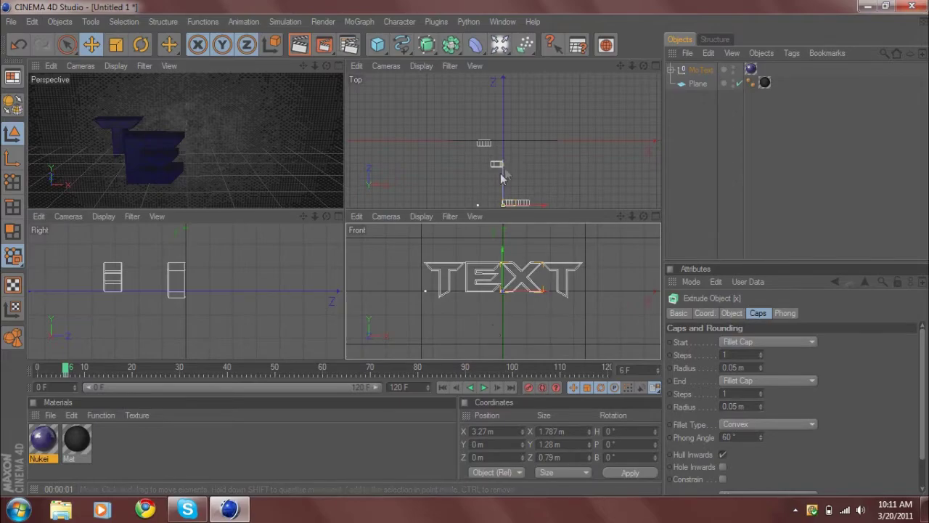
{"action": "left_click_drag", "start_coordinate": [66, 368], "coordinate": [88, 369]}
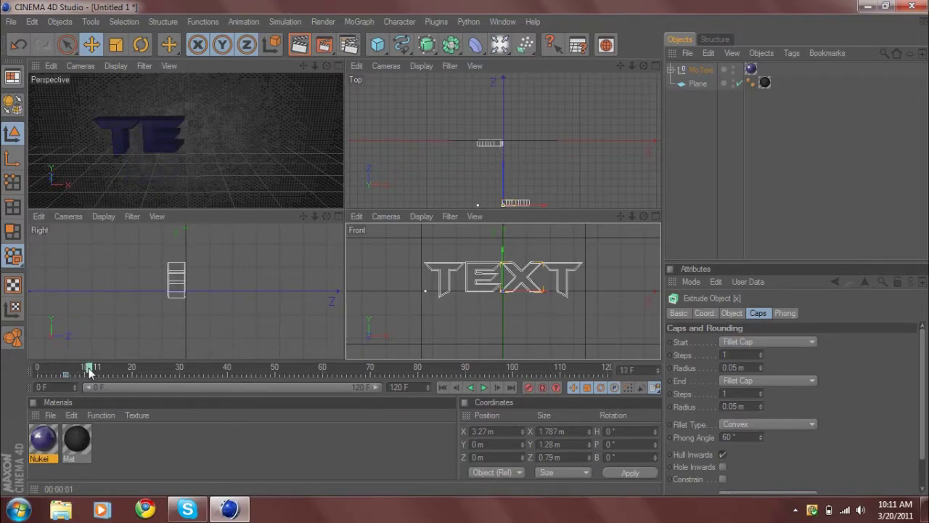
{"action": "left_click_drag", "start_coordinate": [505, 174], "coordinate": [504, 115]}
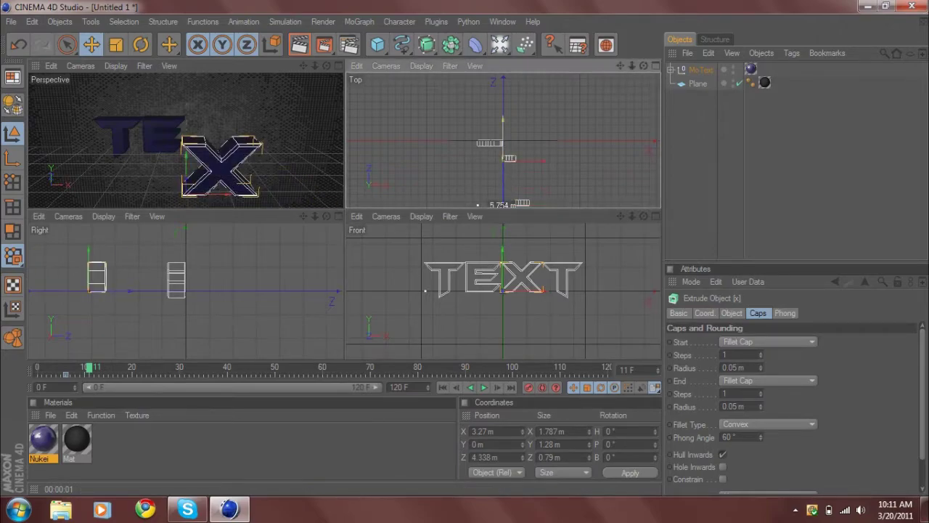
{"action": "left_click_drag", "start_coordinate": [214, 292], "coordinate": [206, 291]}
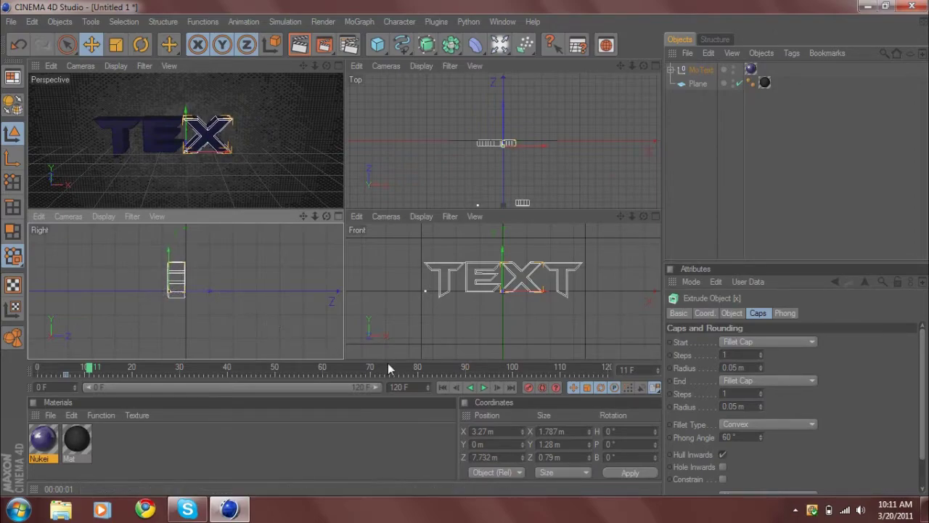
{"action": "middle_click", "coordinate": [295, 140]}
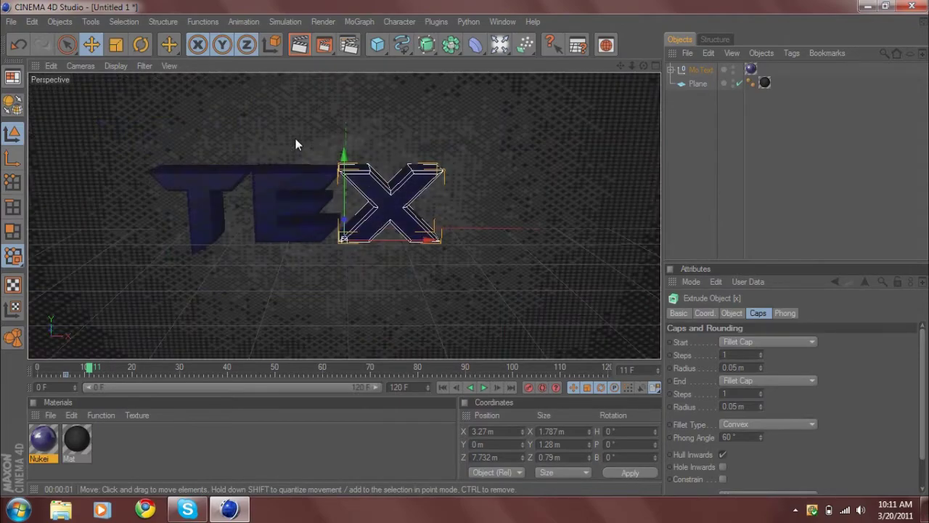
{"action": "middle_click", "coordinate": [285, 197]}
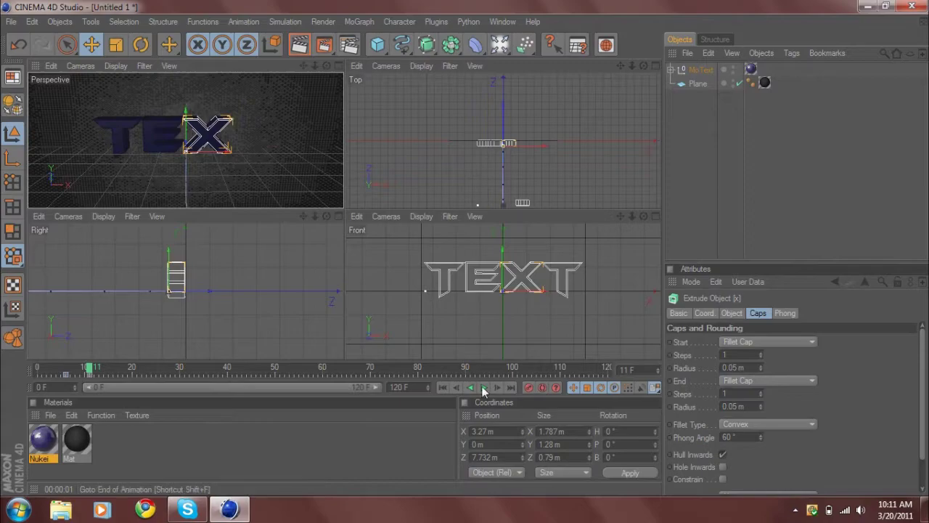
Preview the 'TEX' animation from frame 0 in the maximized Perspective view.
{"action": "left_click", "coordinate": [442, 387]}
{"action": "middle_click", "coordinate": [280, 147]}
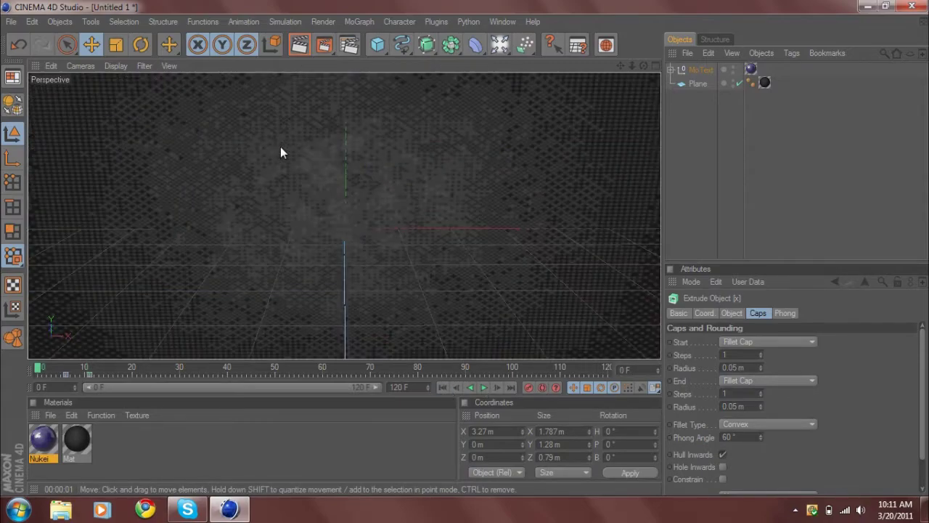
{"action": "left_click", "coordinate": [483, 386]}
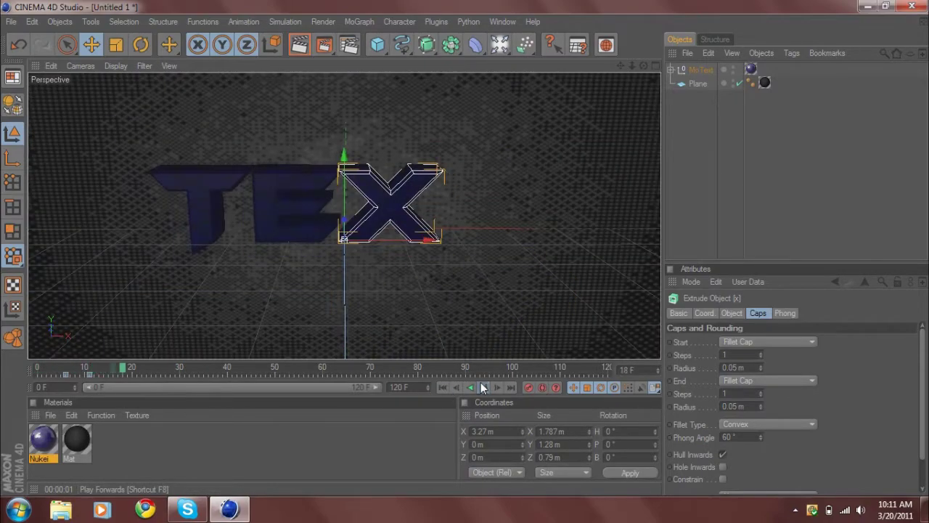
{"action": "left_click", "coordinate": [443, 387]}
{"action": "left_click", "coordinate": [482, 387]}
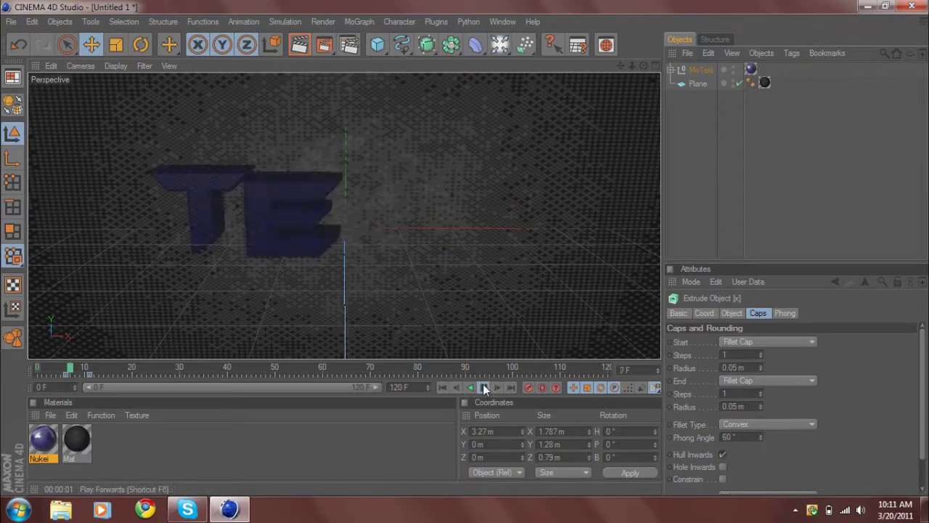
{"action": "left_click", "coordinate": [482, 387]}
{"action": "left_click", "coordinate": [445, 386]}
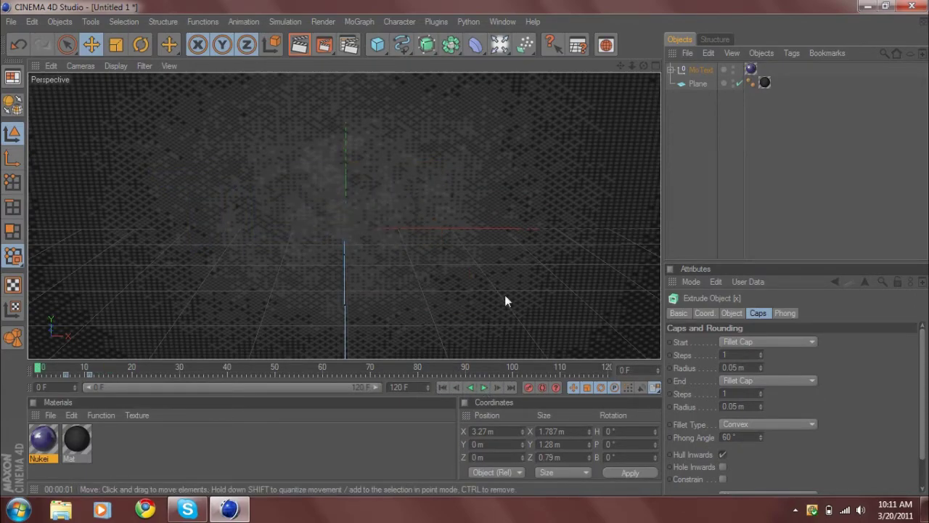
{"action": "middle_click", "coordinate": [505, 297]}
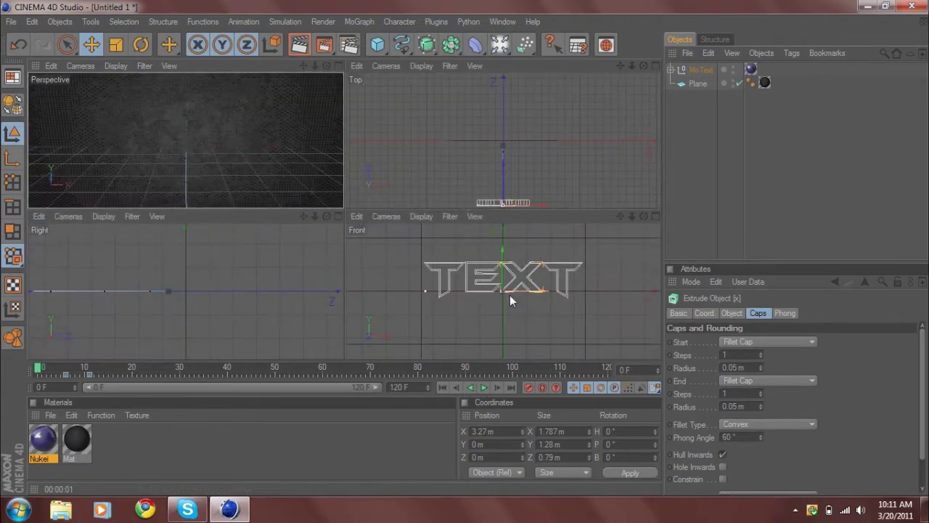
Keyframe the final T at frame 14 at Z 7.761 m, then rewind to frame 0.
{"action": "left_click", "coordinate": [565, 274]}
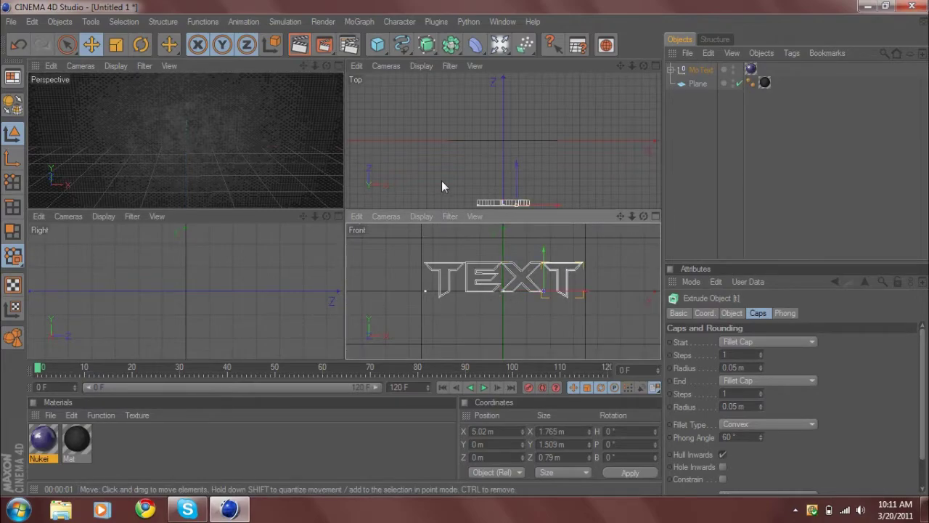
{"action": "left_click_drag", "start_coordinate": [39, 368], "coordinate": [80, 347]}
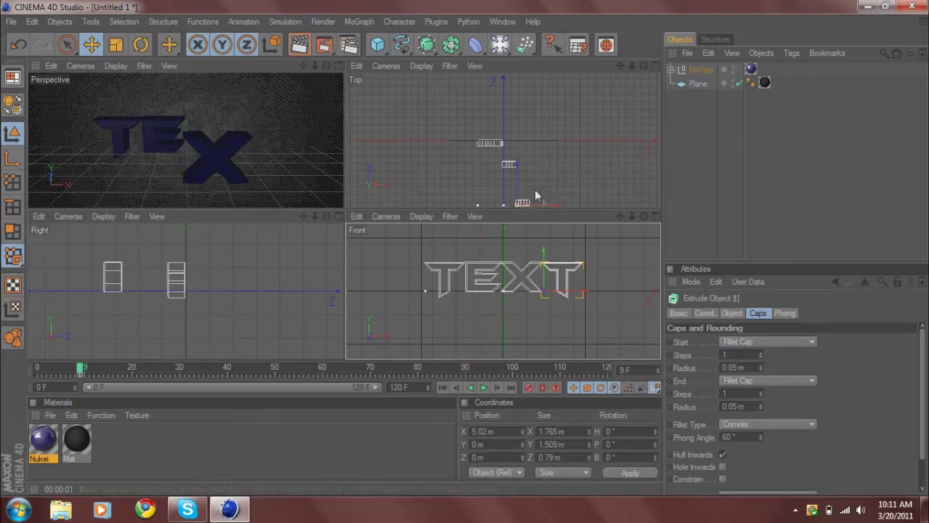
{"action": "left_click_drag", "start_coordinate": [73, 372], "coordinate": [105, 368]}
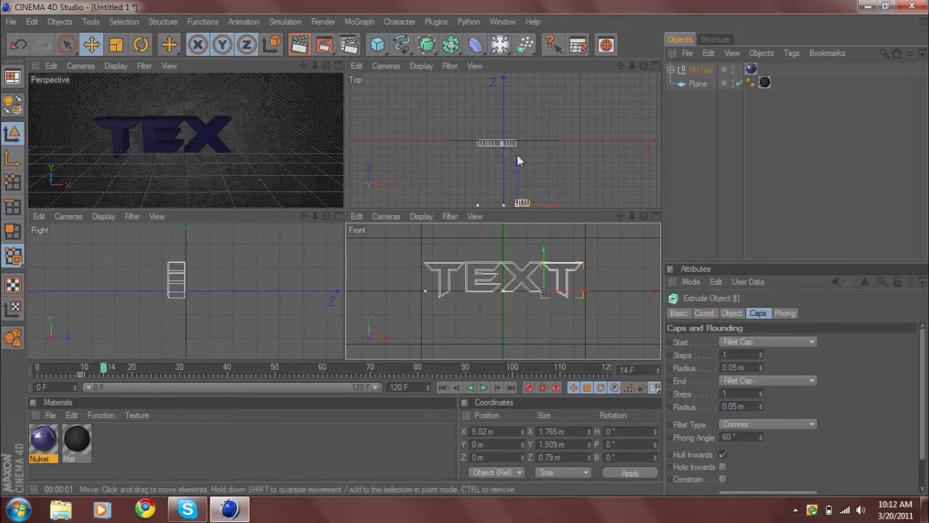
{"action": "left_click_drag", "start_coordinate": [517, 164], "coordinate": [517, 109]}
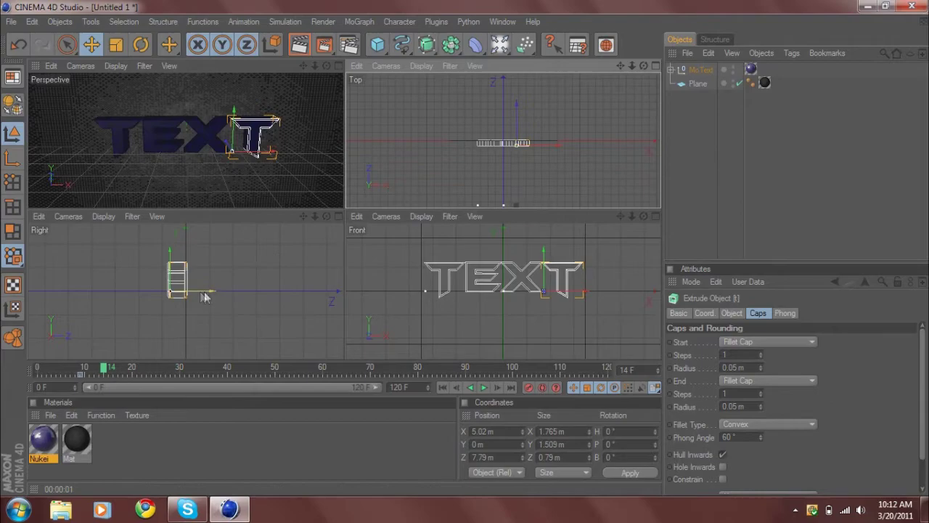
{"action": "left_click_drag", "start_coordinate": [206, 292], "coordinate": [210, 292]}
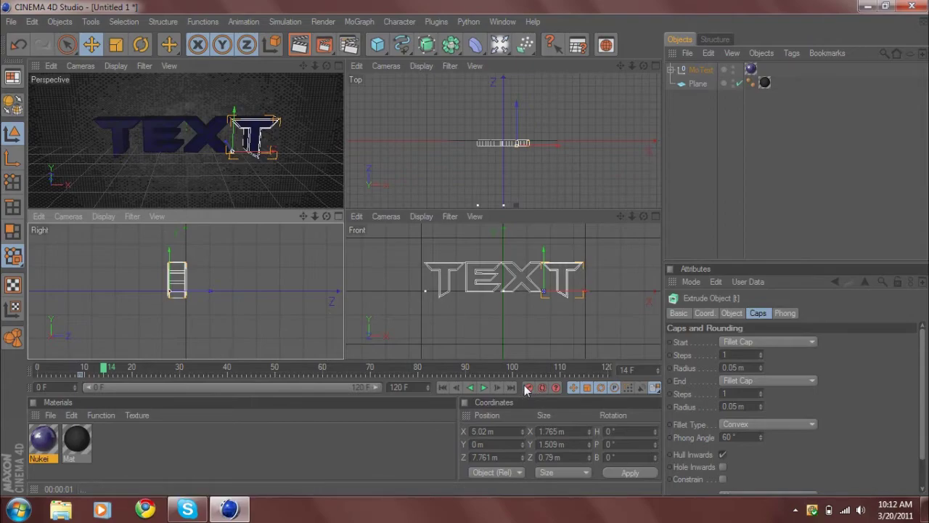
{"action": "left_click", "coordinate": [448, 390]}
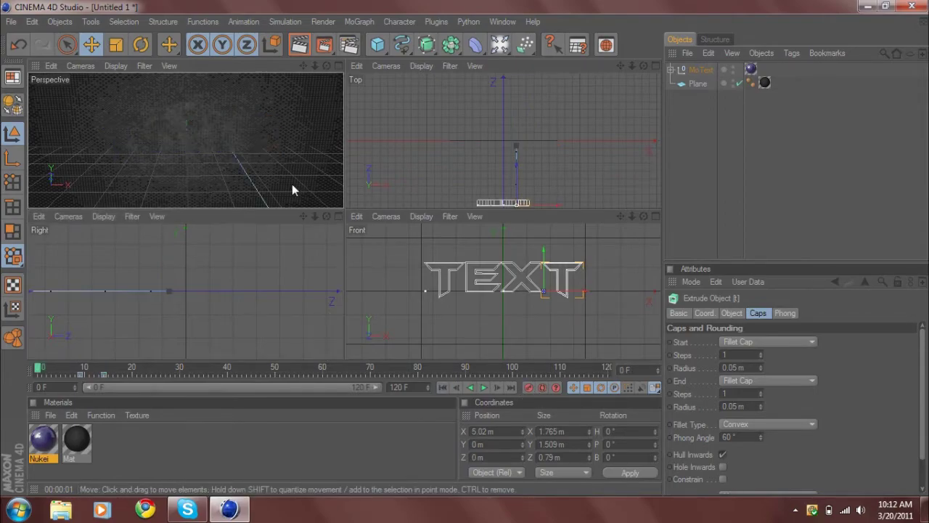
Play back the full TEXT fly-in in the maximized Perspective view, then rewind to frame 0.
{"action": "middle_click", "coordinate": [293, 185]}
{"action": "left_click", "coordinate": [484, 387]}
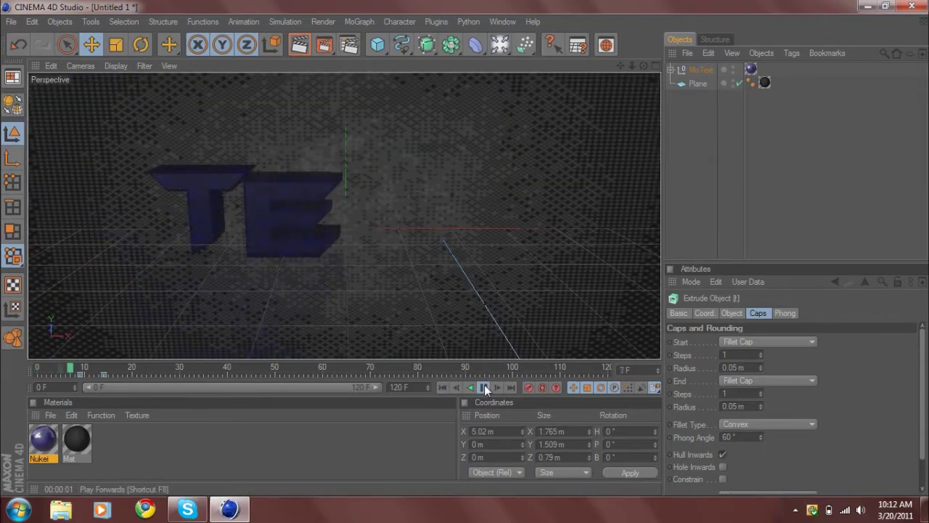
{"action": "left_click", "coordinate": [484, 387]}
{"action": "left_click", "coordinate": [485, 387]}
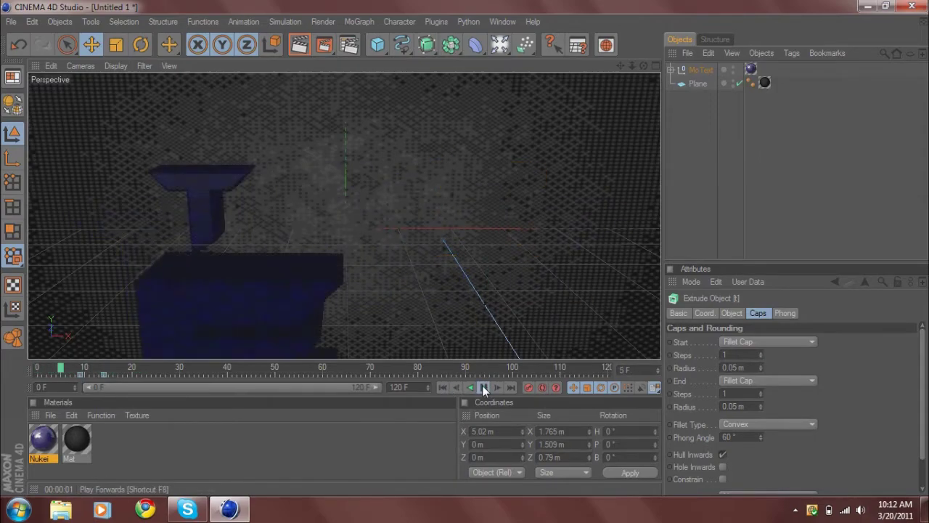
{"action": "left_click", "coordinate": [443, 388]}
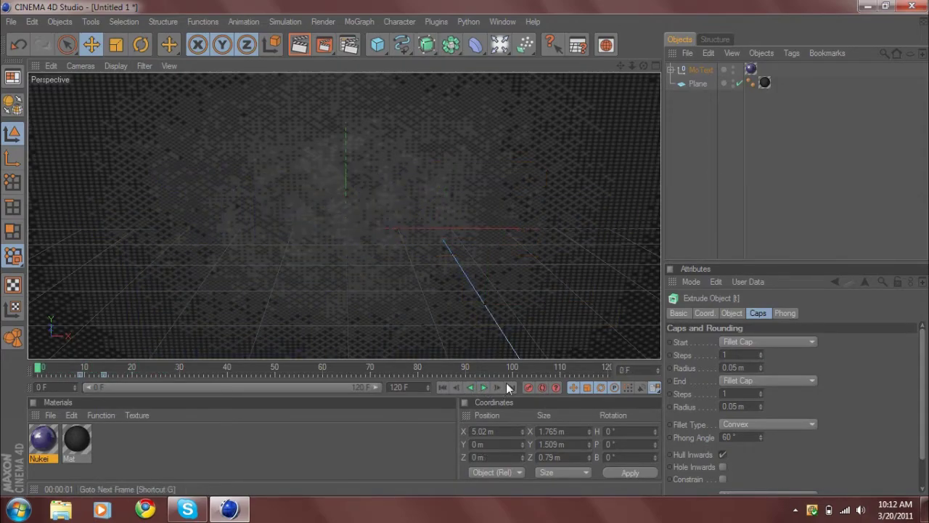